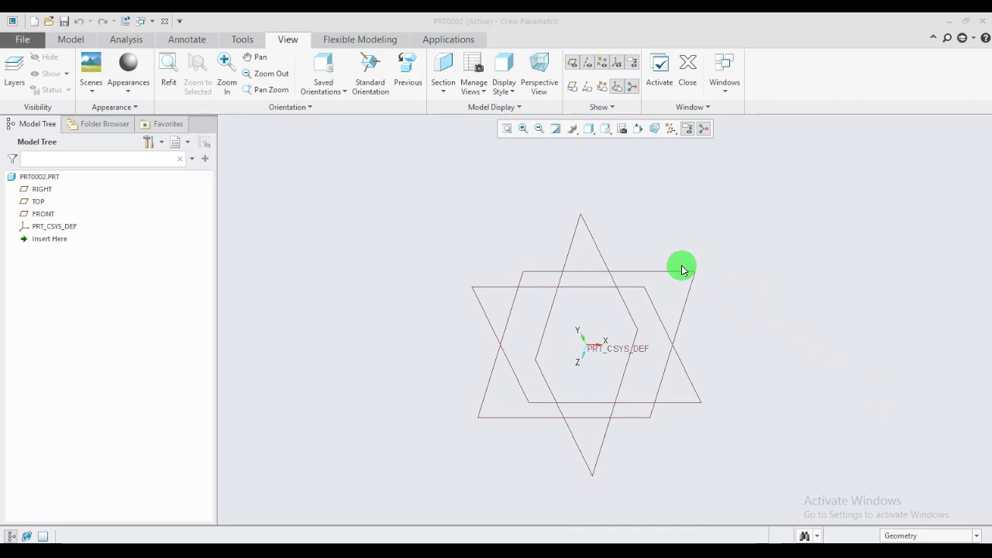
# - Place PART.jpg from the Desktop as a reference image on the TOP plane, sized 383.94 × 215.97
pyautogui.click(67, 39)
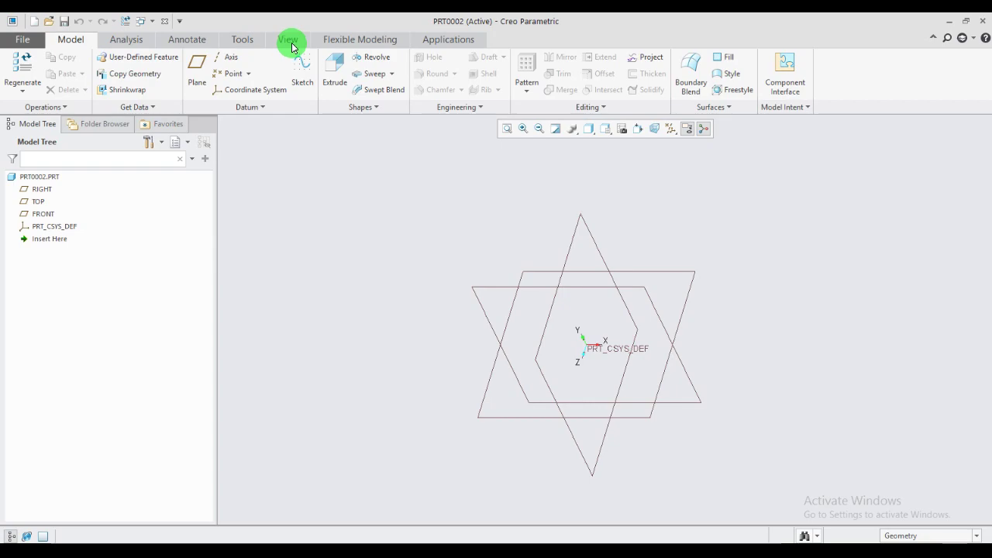
pyautogui.click(292, 46)
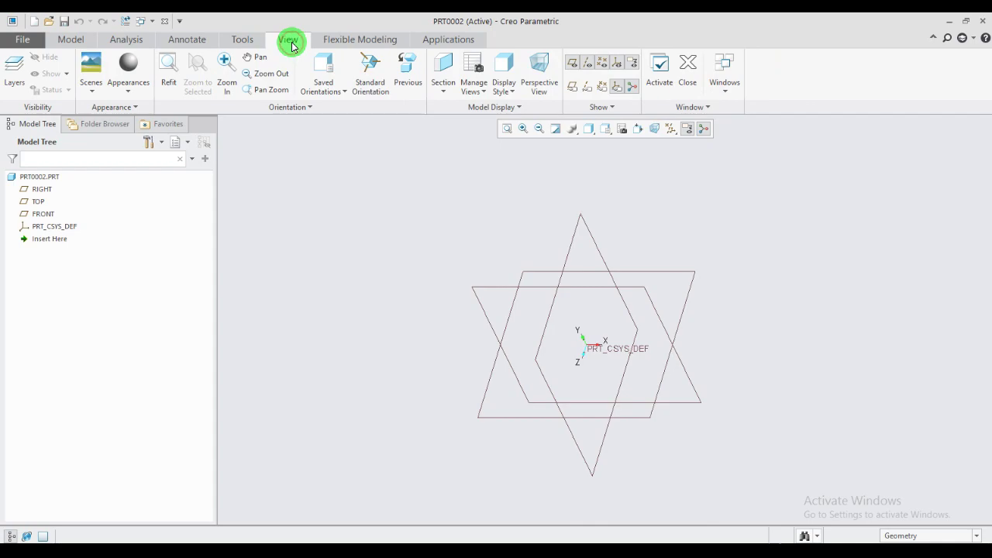
pyautogui.click(518, 107)
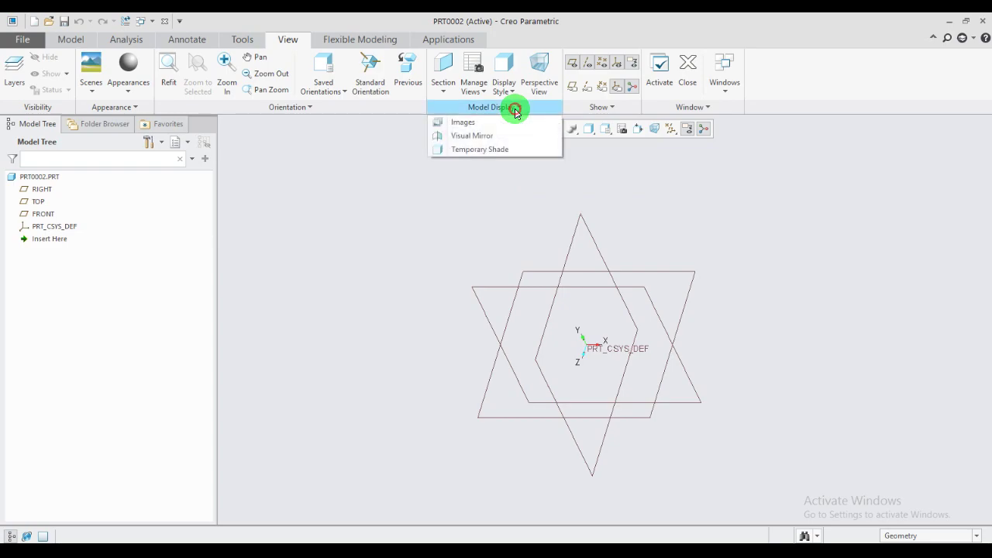
pyautogui.click(465, 124)
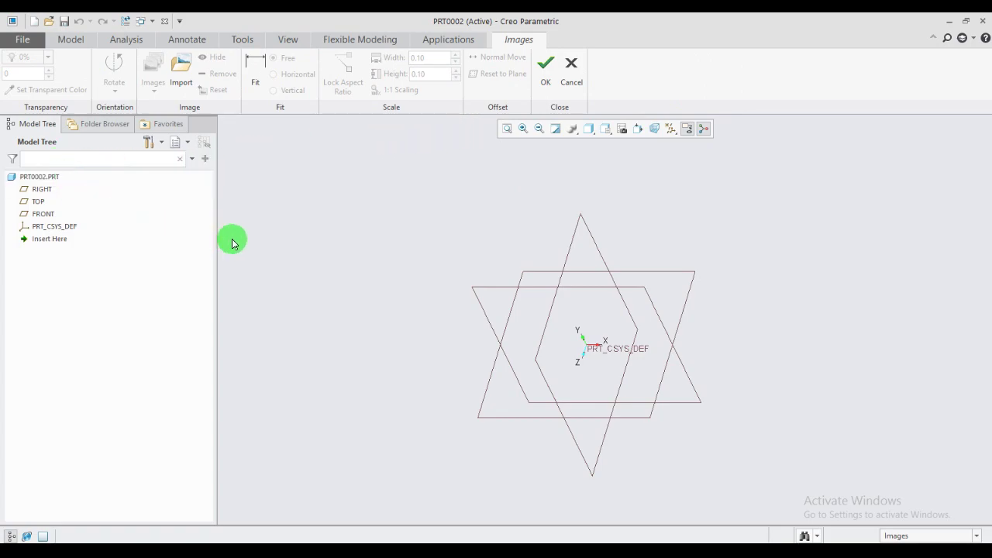
pyautogui.click(35, 204)
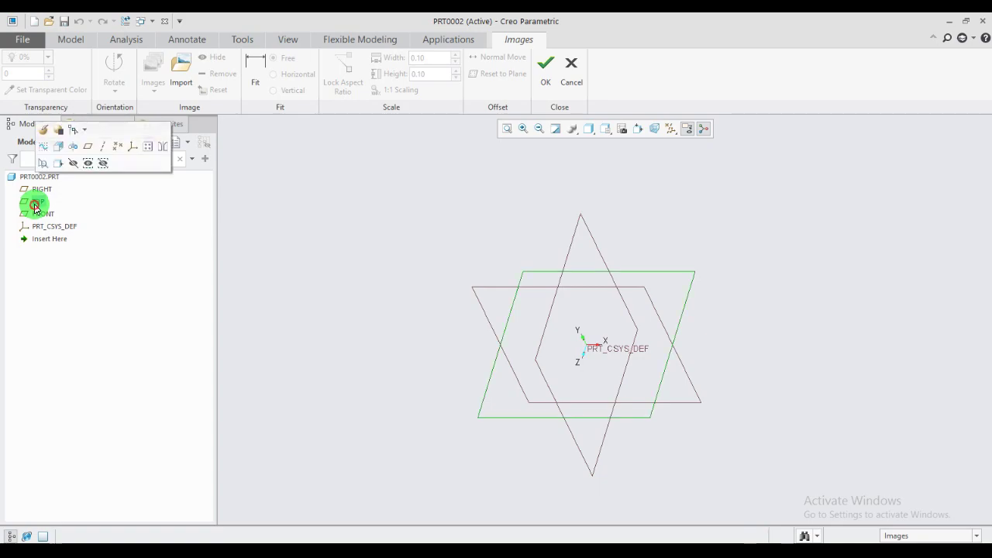
pyautogui.click(185, 76)
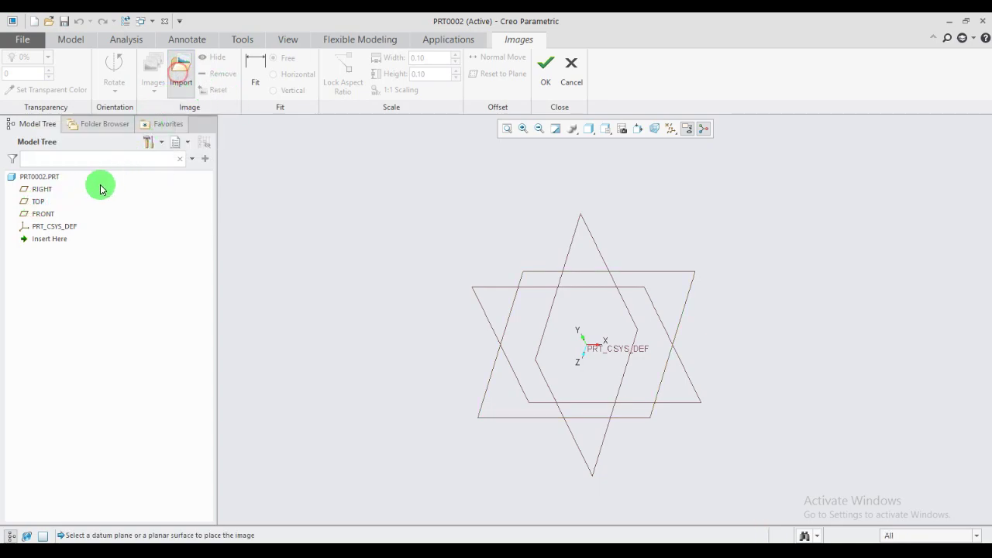
pyautogui.click(33, 202)
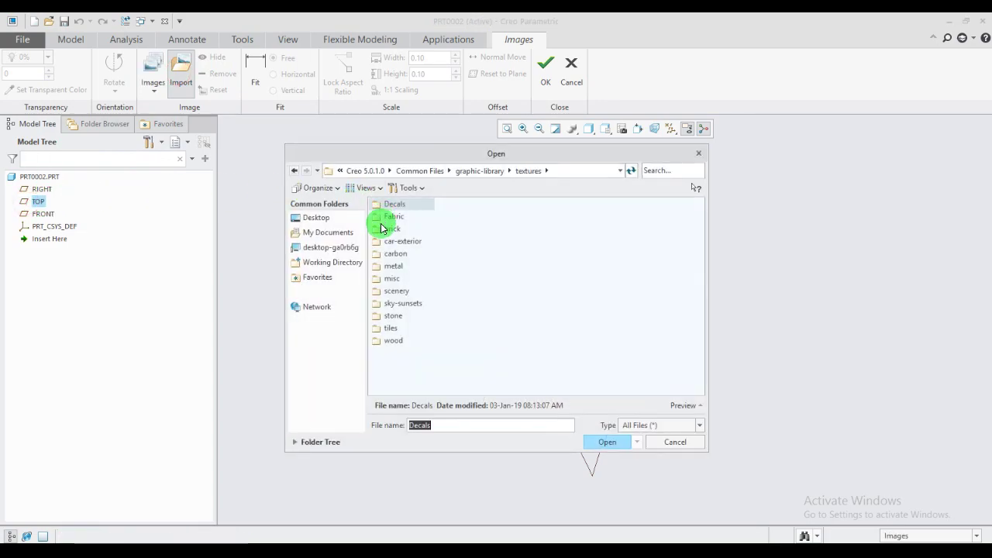
pyautogui.click(317, 219)
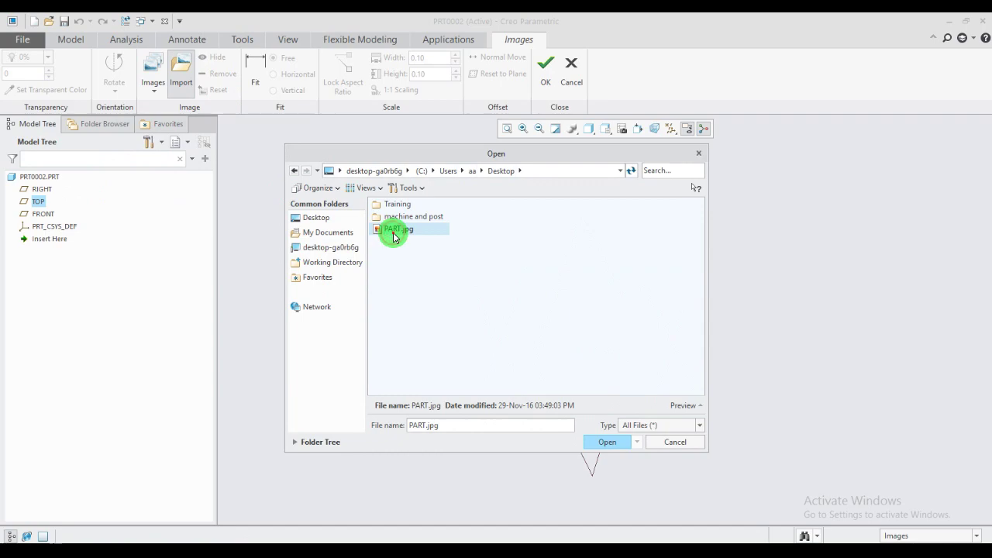
pyautogui.doubleClick(393, 232)
# - Enlarge the PART.jpg reference image from its corner and roughly straighten it
pyautogui.scroll(-2, 466, 303)
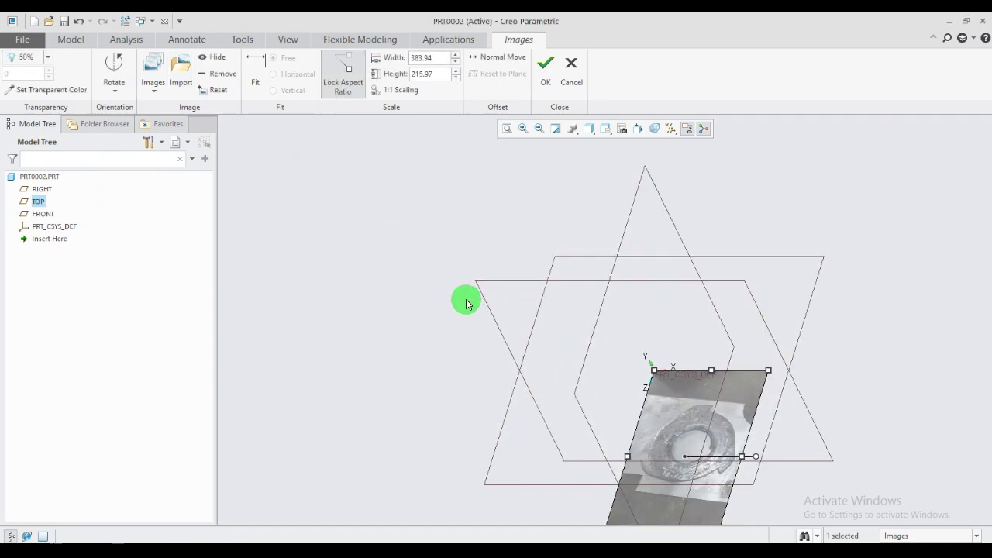
pyautogui.scroll(3, 504, 318)
pyautogui.moveTo(582, 354)
pyautogui.mouseDown(button='middle')
pyautogui.moveTo(591, 361)
pyautogui.moveTo(505, 365)
pyautogui.mouseUp(button='middle')
pyautogui.scroll(-1, 542, 344)
pyautogui.scroll(-1, 620, 291)
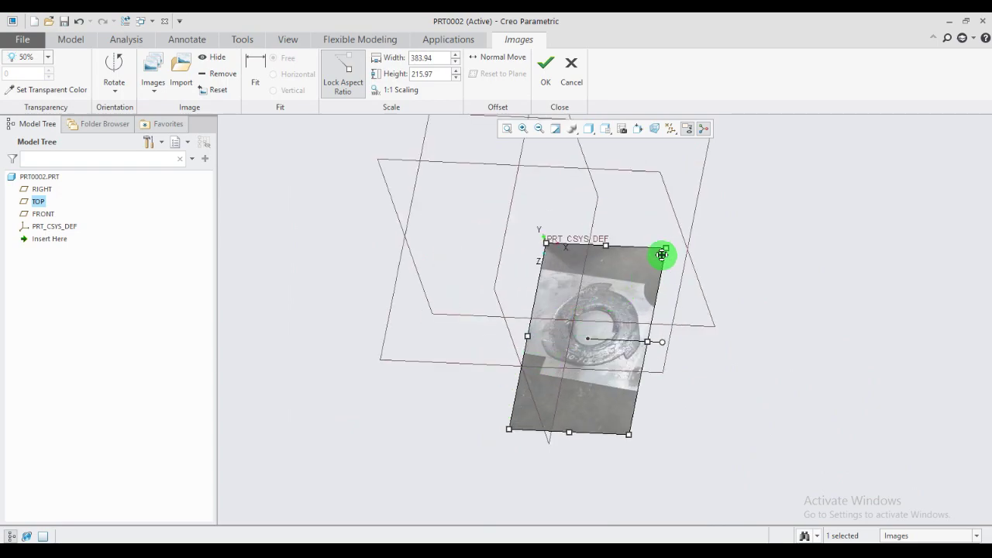
pyautogui.moveTo(668, 258); pyautogui.dragTo(761, 235)
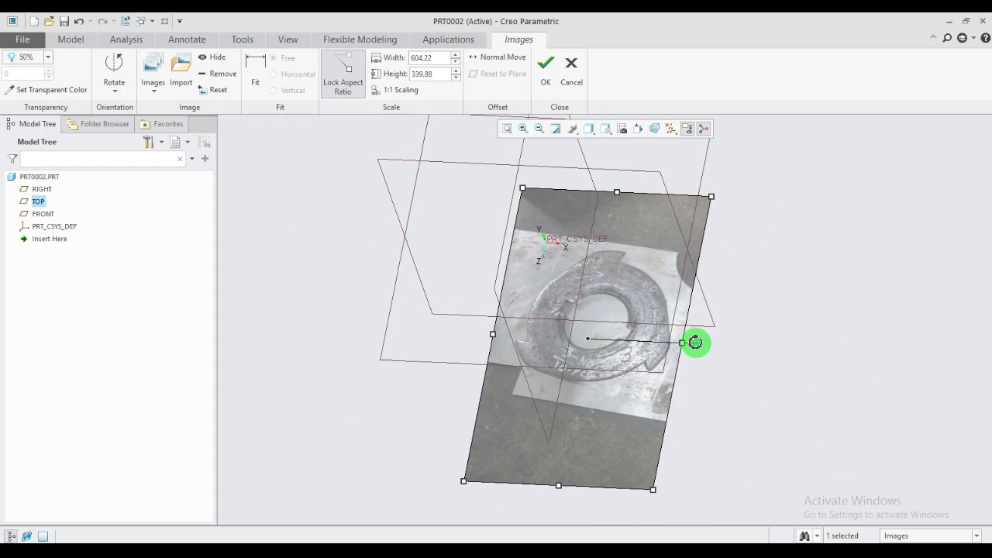
pyautogui.moveTo(695, 342); pyautogui.dragTo(701, 341)
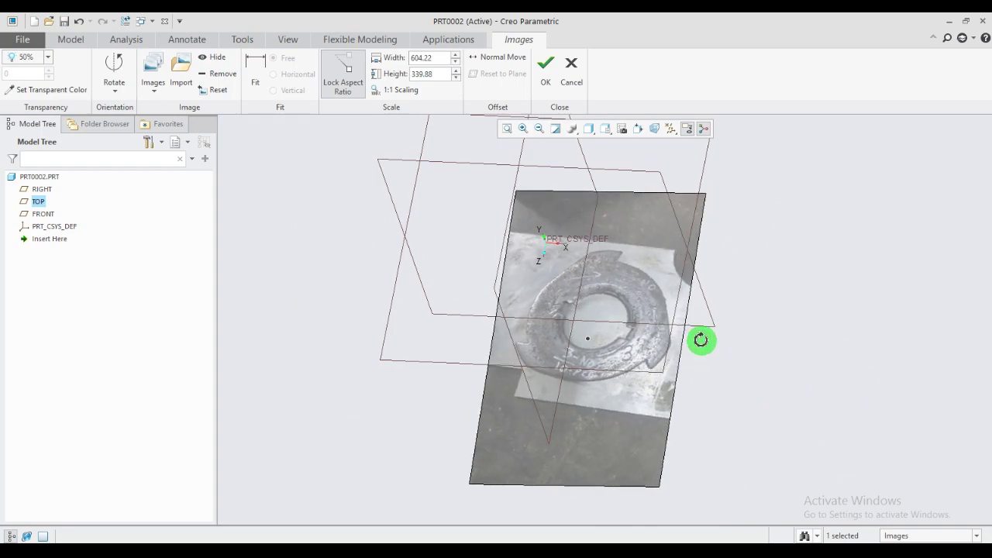
# - Rotate the image 90° to landscape at 604.22 × 339.88 and confirm its placement
pyautogui.click(113, 96)
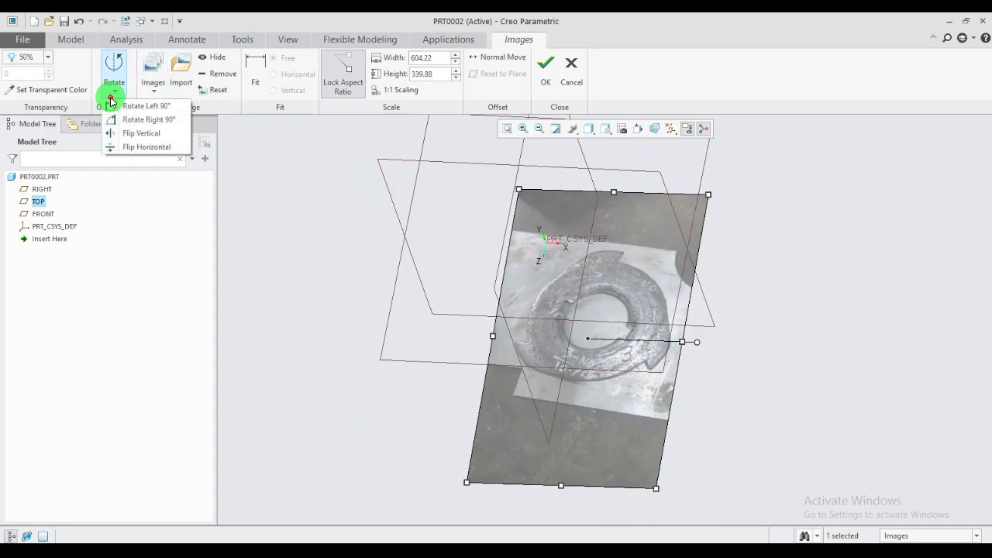
pyautogui.click(143, 109)
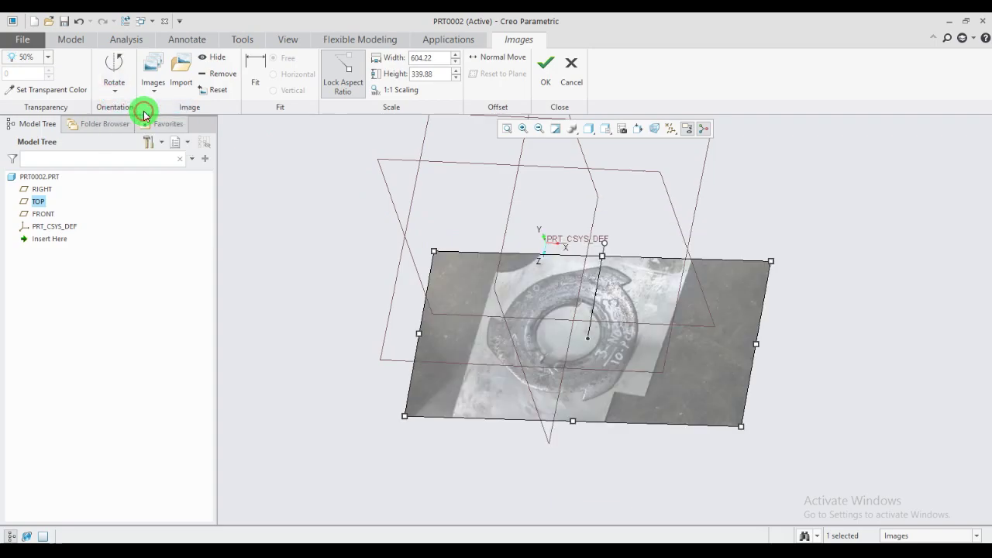
pyautogui.click(115, 89)
pyautogui.click(127, 117)
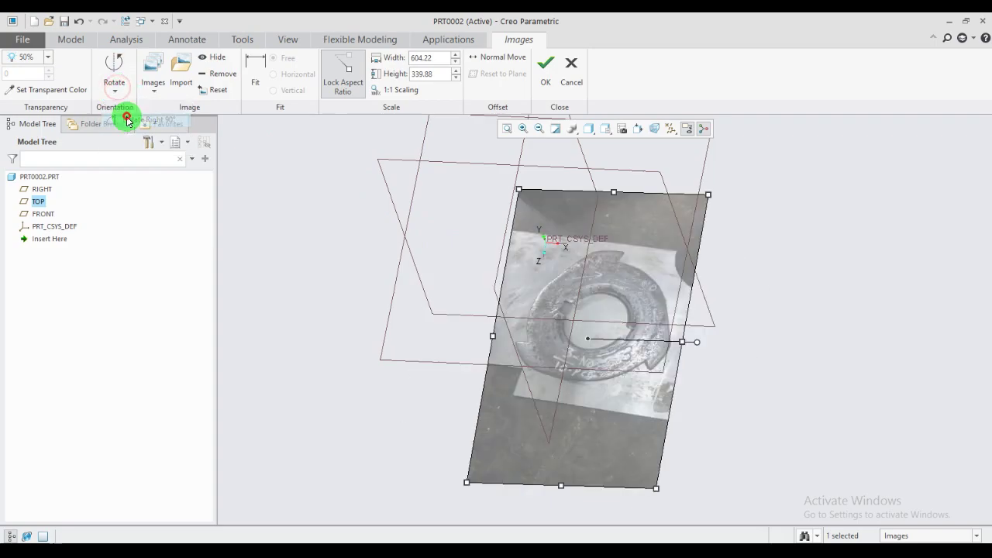
pyautogui.click(114, 89)
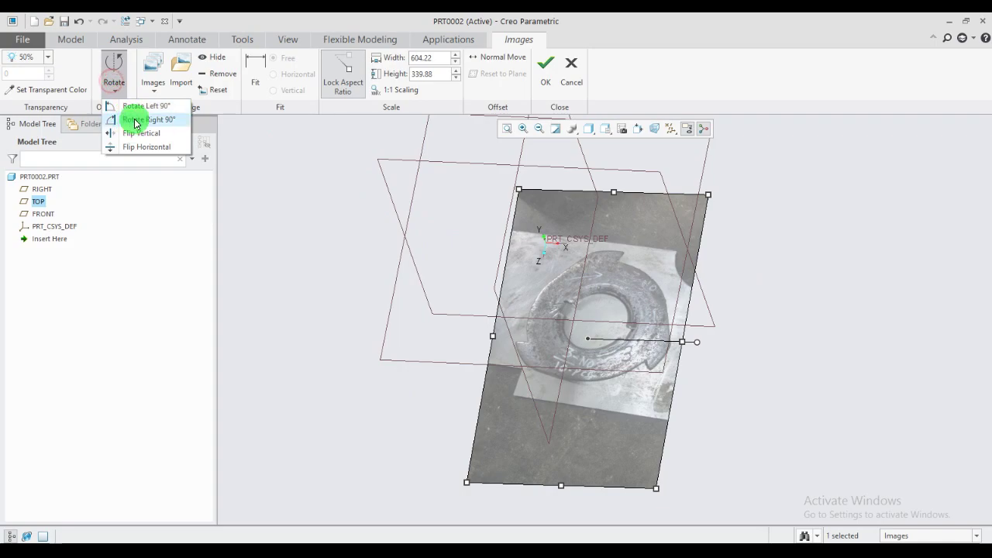
pyautogui.click(147, 122)
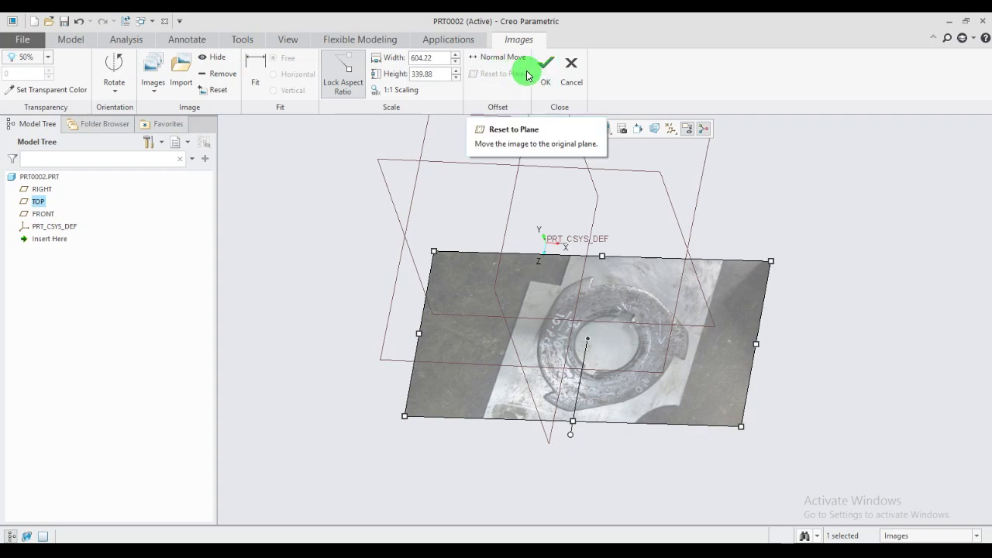
pyautogui.click(441, 57)
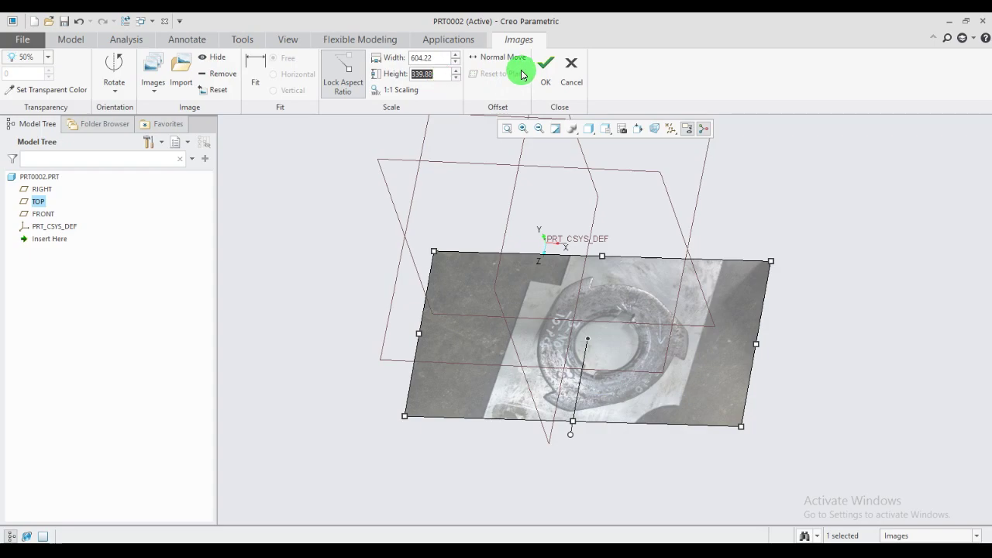
pyautogui.click(545, 72)
# - Switch to the saved TOP orientation and zoom in until the washer photo fills the view
pyautogui.click(592, 136)
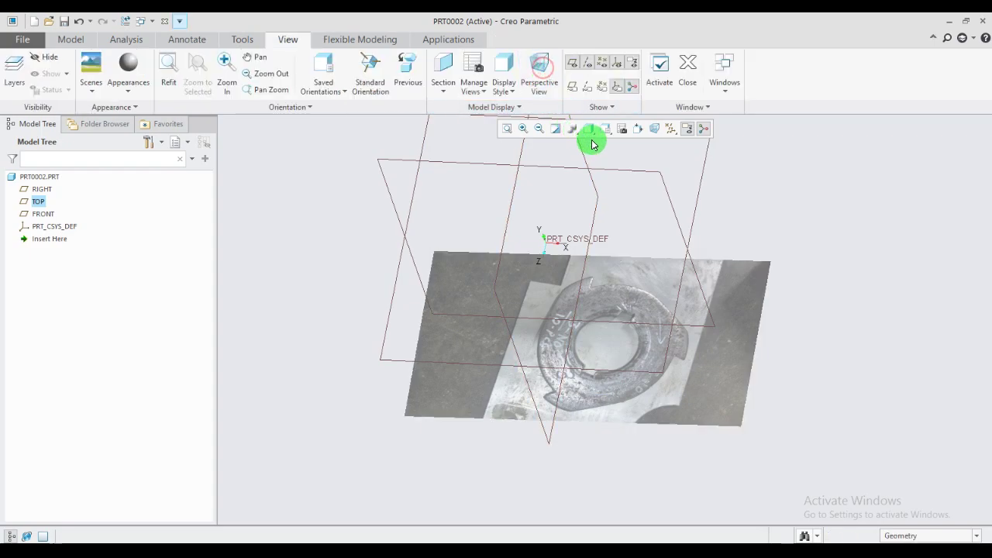
pyautogui.click(607, 129)
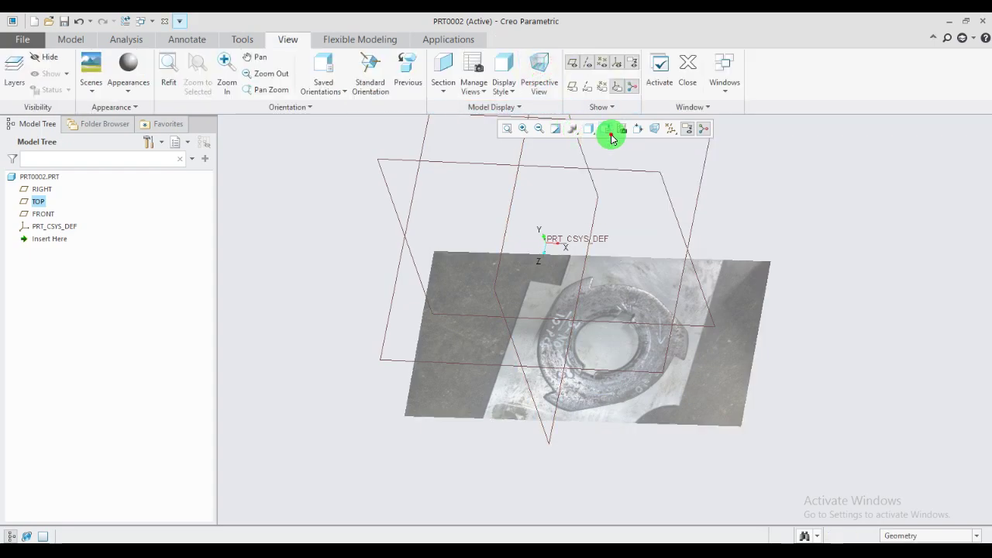
pyautogui.click(607, 130)
pyautogui.click(618, 220)
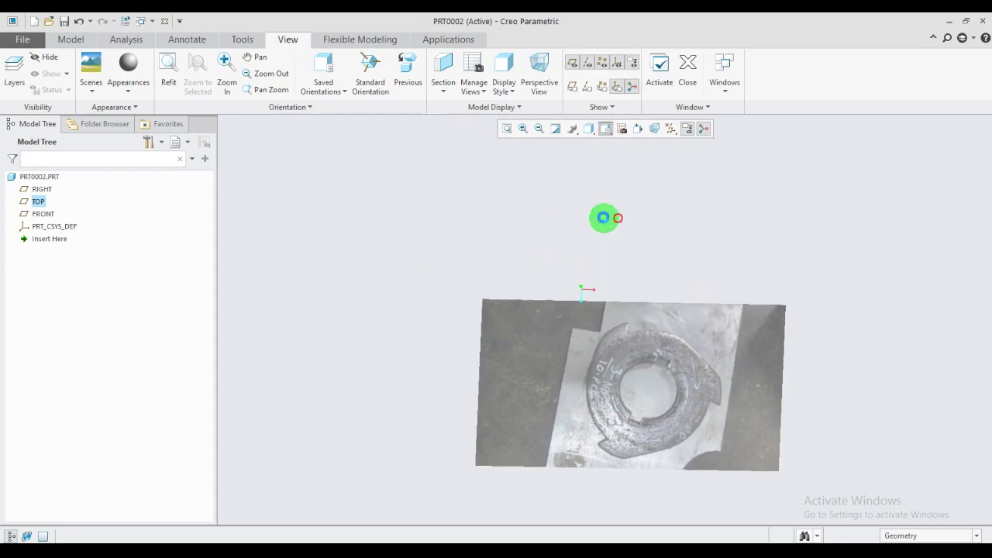
pyautogui.scroll(3, 505, 190)
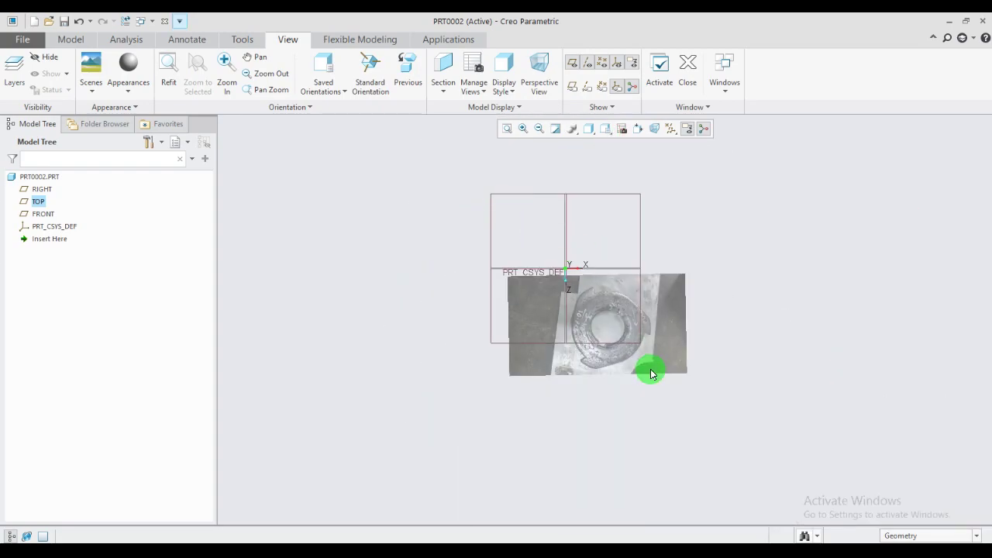
pyautogui.scroll(-3, 649, 369)
pyautogui.scroll(-2, 664, 294)
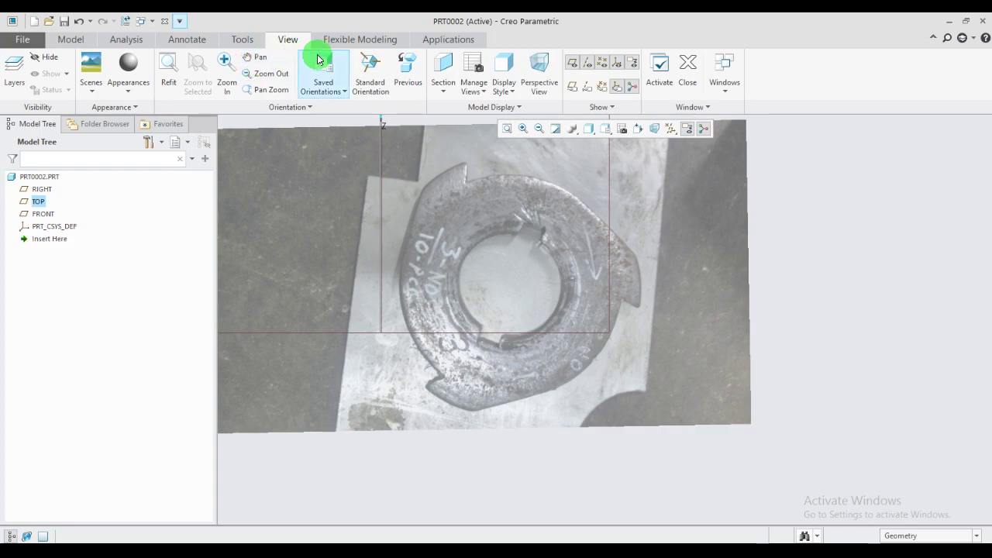
pyautogui.click(71, 39)
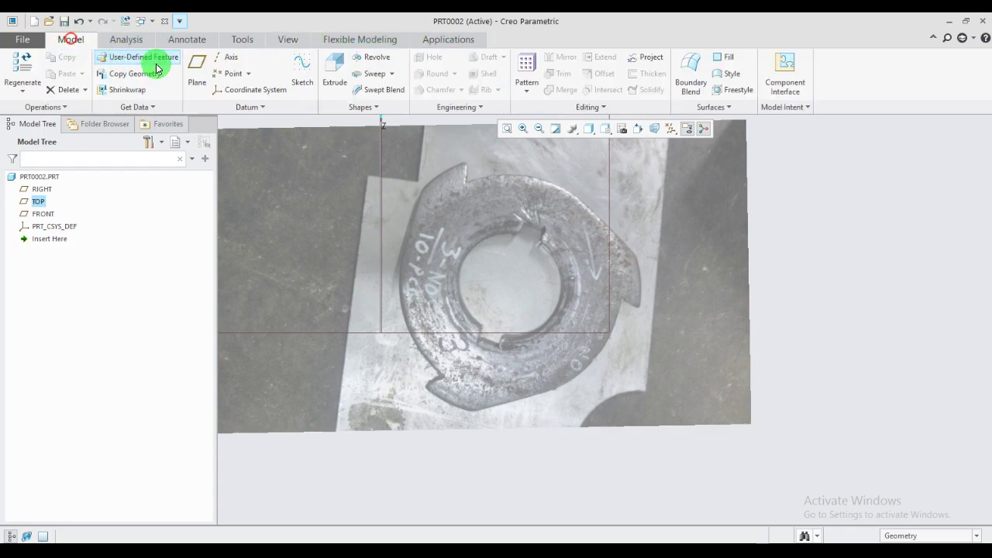
# - Start an Extrude feature sketched on the TOP plane
pyautogui.click(327, 76)
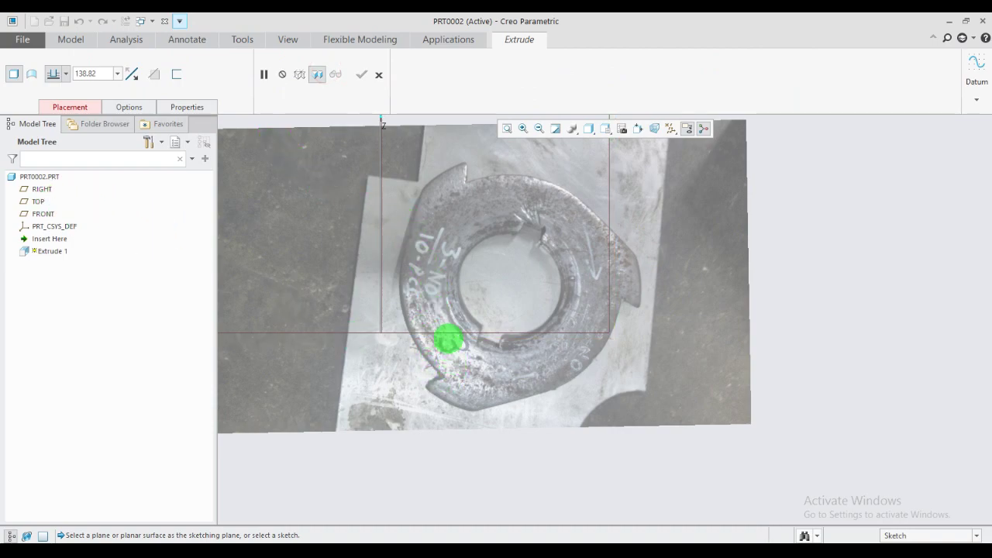
pyautogui.click(448, 336)
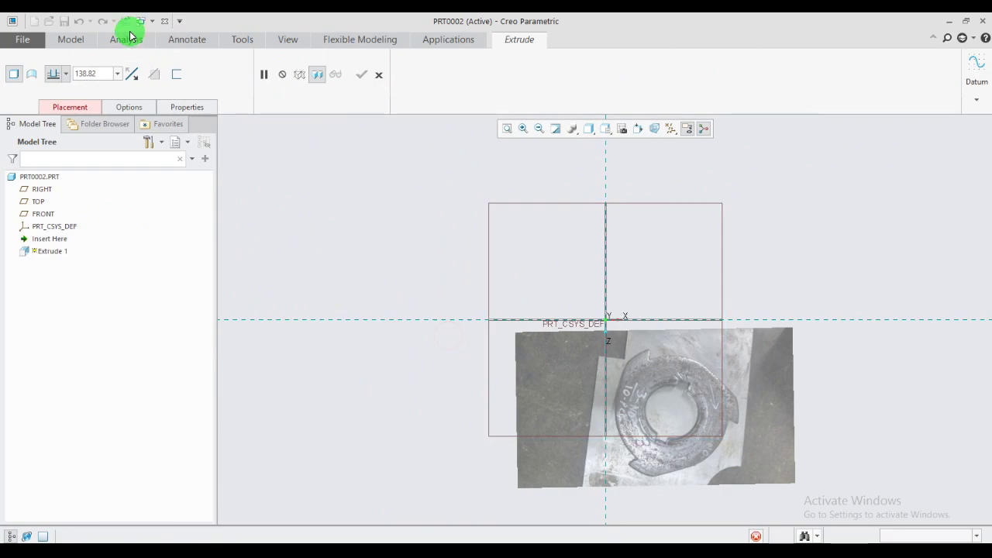
pyautogui.scroll(-2, 406, 248)
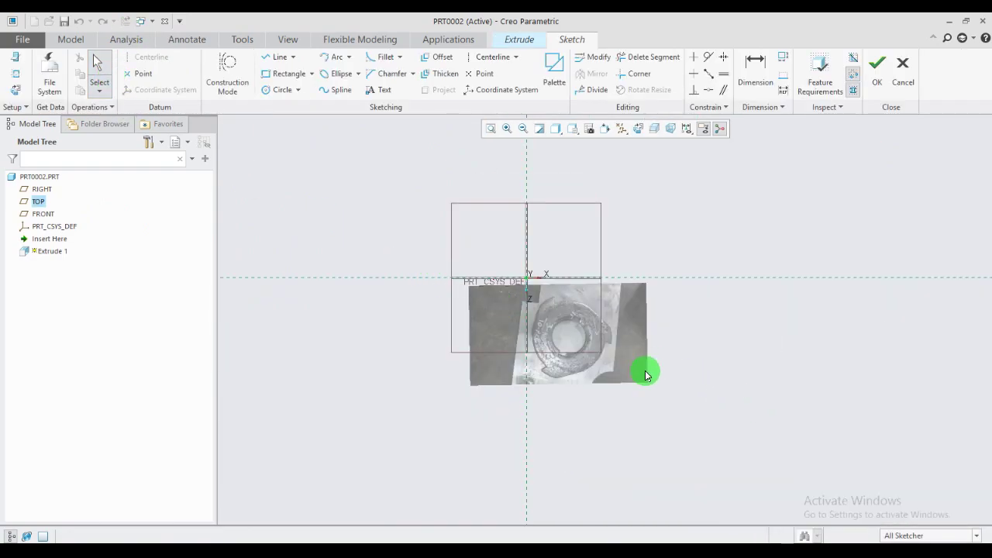
pyautogui.scroll(2, 608, 341)
# - Draw a circle tracing the washer's central hole and shift it to match the photo
pyautogui.click(264, 90)
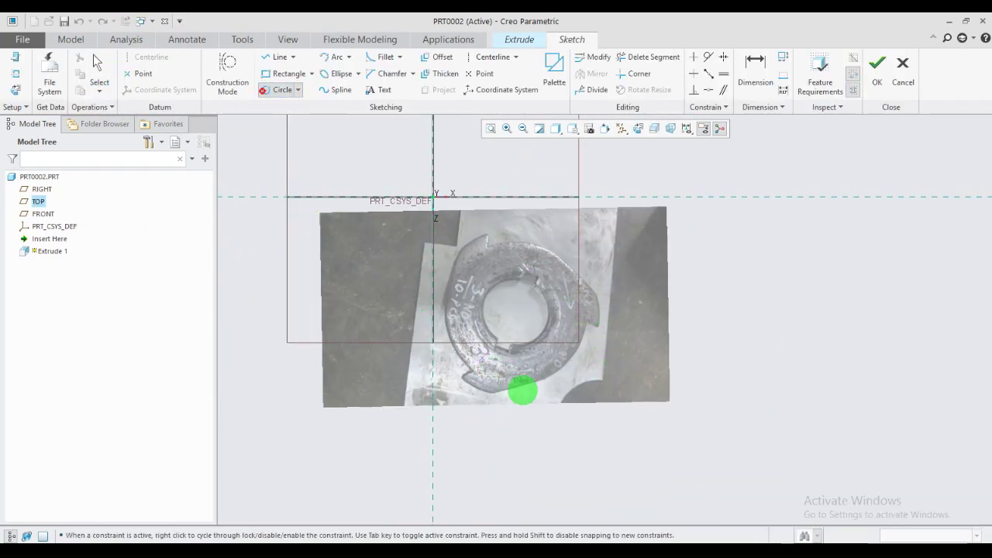
pyautogui.scroll(1, 532, 316)
pyautogui.scroll(1, 500, 314)
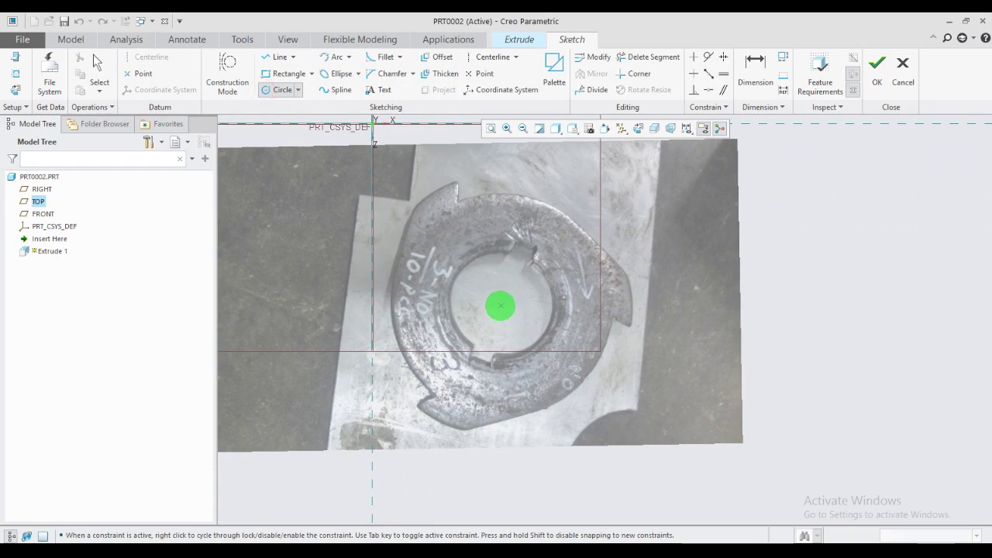
pyautogui.click(500, 305)
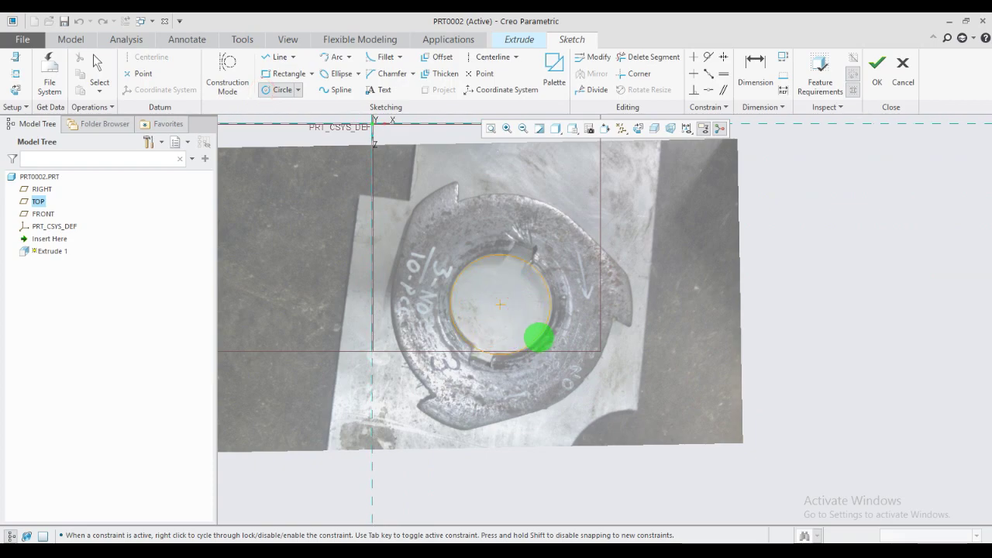
pyautogui.click(540, 338)
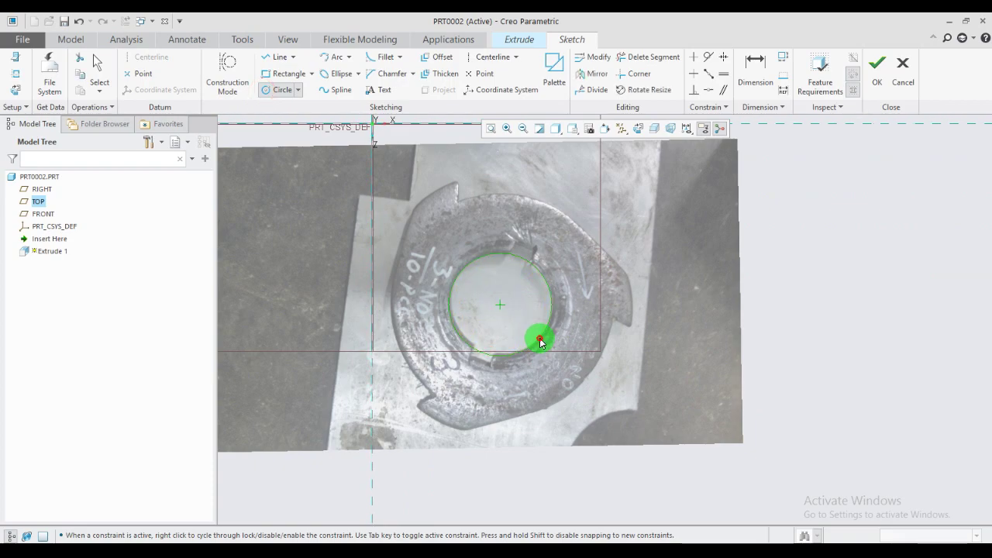
pyautogui.middleClick(562, 474)
pyautogui.click(507, 304)
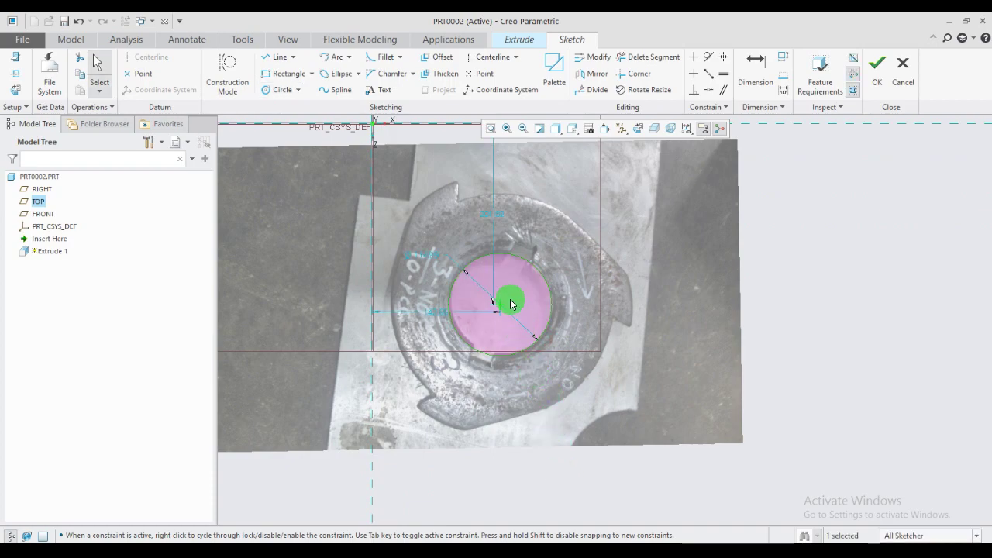
pyautogui.scroll(1, 508, 304)
pyautogui.scroll(2, 508, 303)
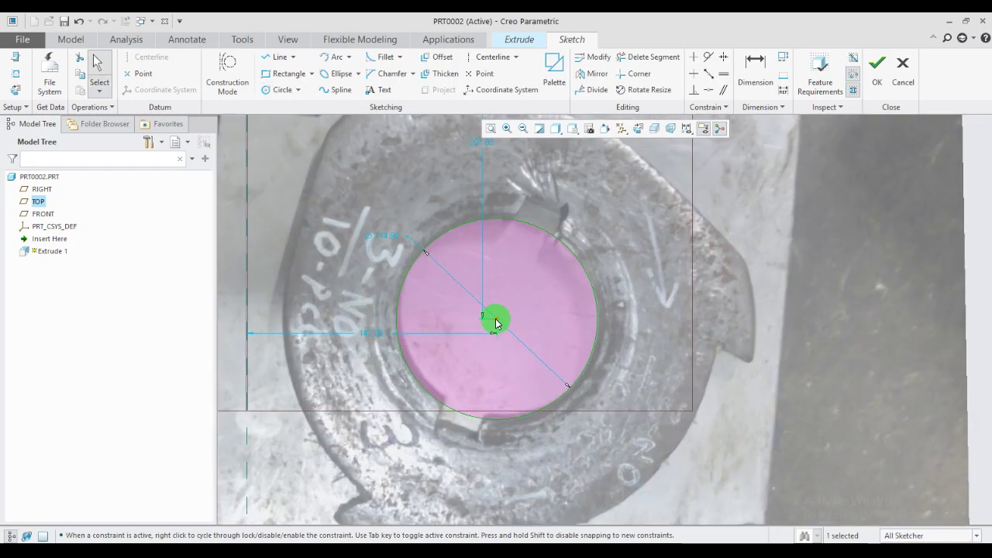
pyautogui.moveTo(497, 324); pyautogui.dragTo(499, 315)
pyautogui.scroll(-2, 468, 324)
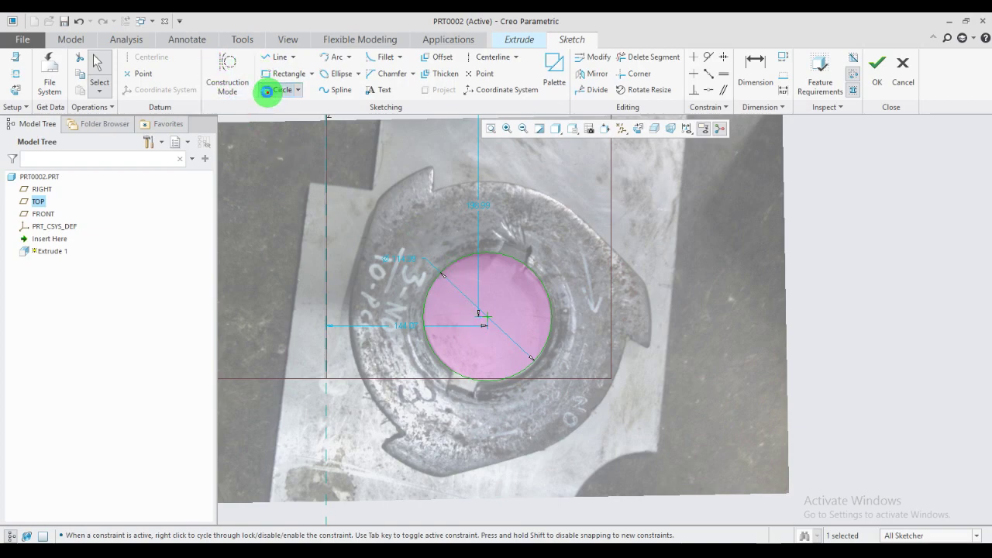
# - Draw a concentric outer circle matching the washer's outer edge
pyautogui.click(267, 90)
pyautogui.click(486, 317)
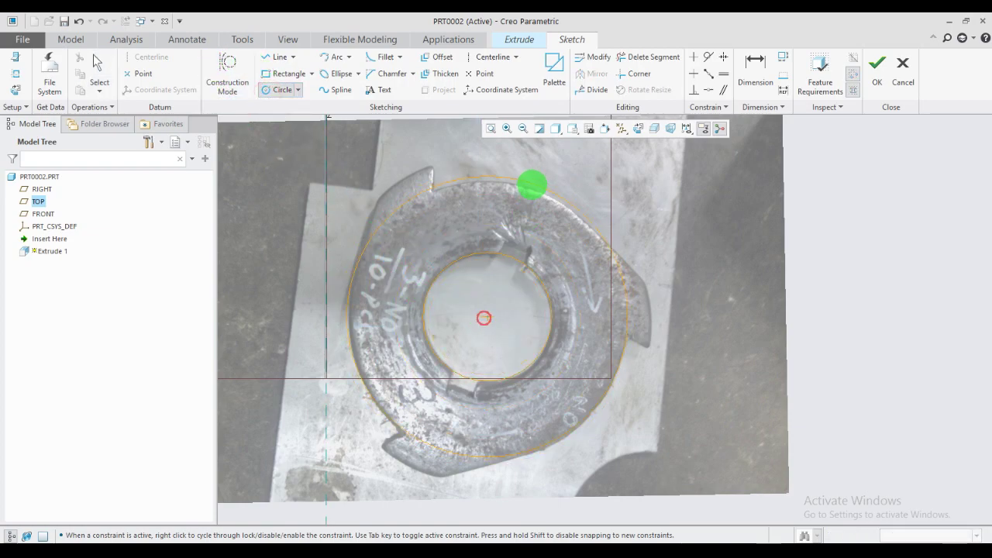
pyautogui.click(529, 187)
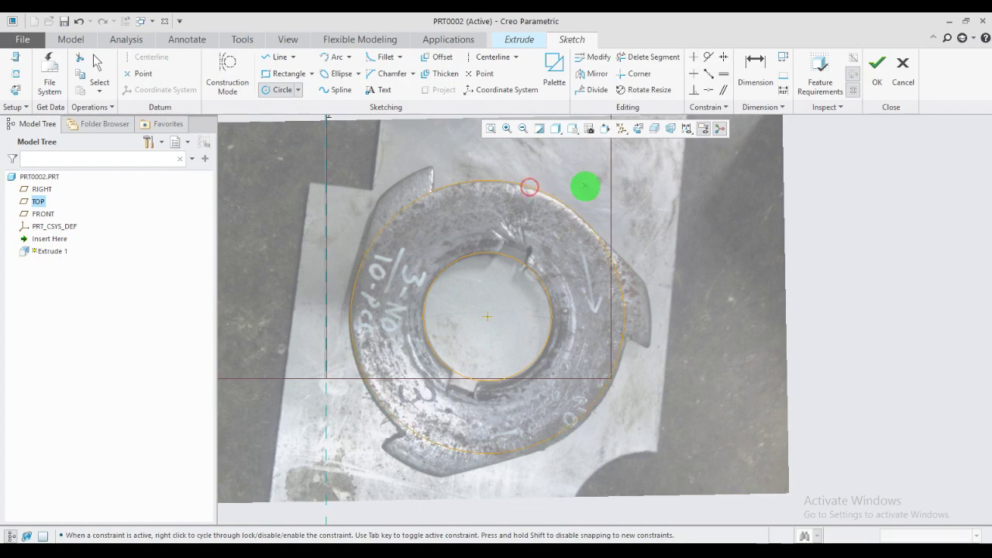
pyautogui.middleClick(565, 186)
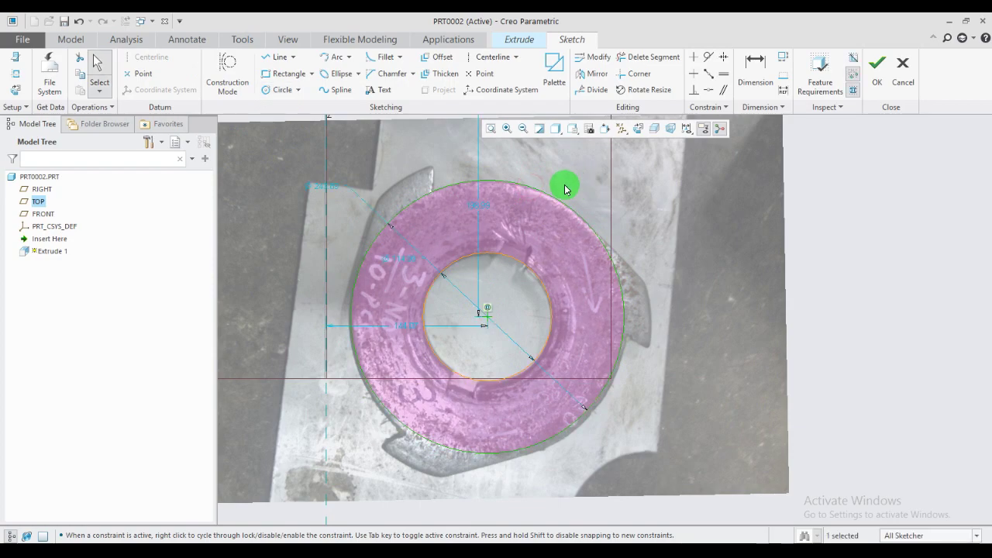
pyautogui.click(266, 67)
pyautogui.scroll(-2, 343, 278)
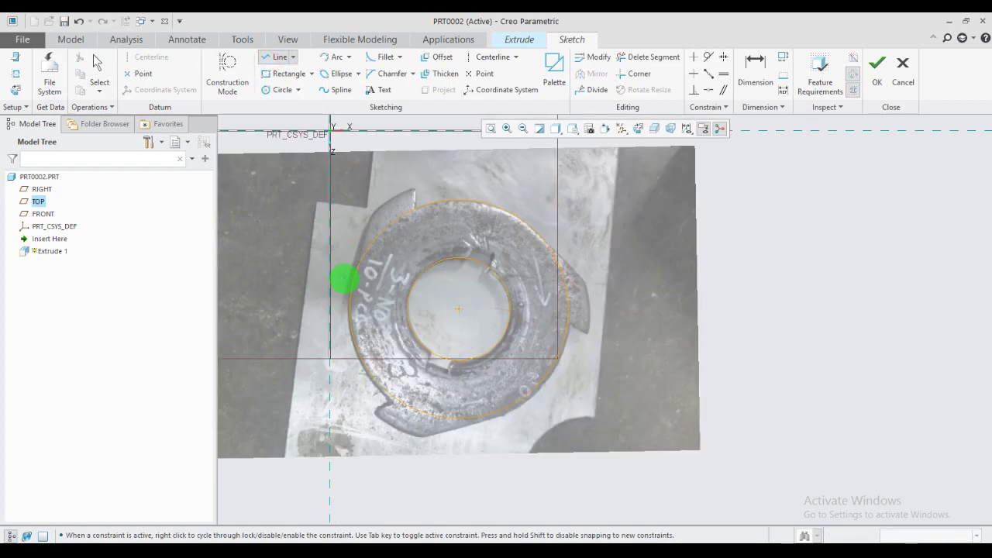
pyautogui.scroll(1, 343, 279)
pyautogui.scroll(1, 349, 281)
pyautogui.scroll(1, 357, 282)
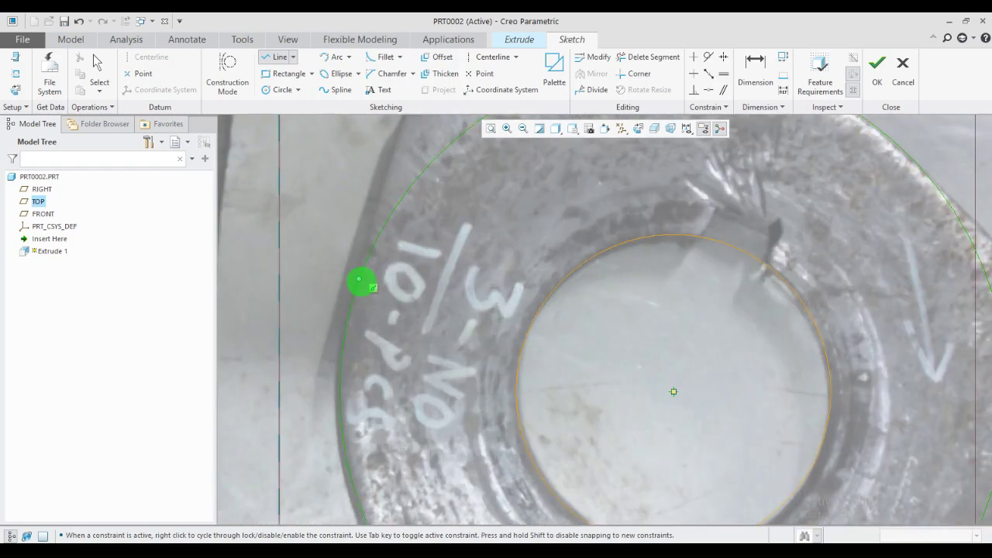
# - Trace the upper-left tab with a line from its tip to the outer circle
pyautogui.scroll(-1, 354, 284)
pyautogui.scroll(1, 354, 295)
pyautogui.scroll(-3, 355, 302)
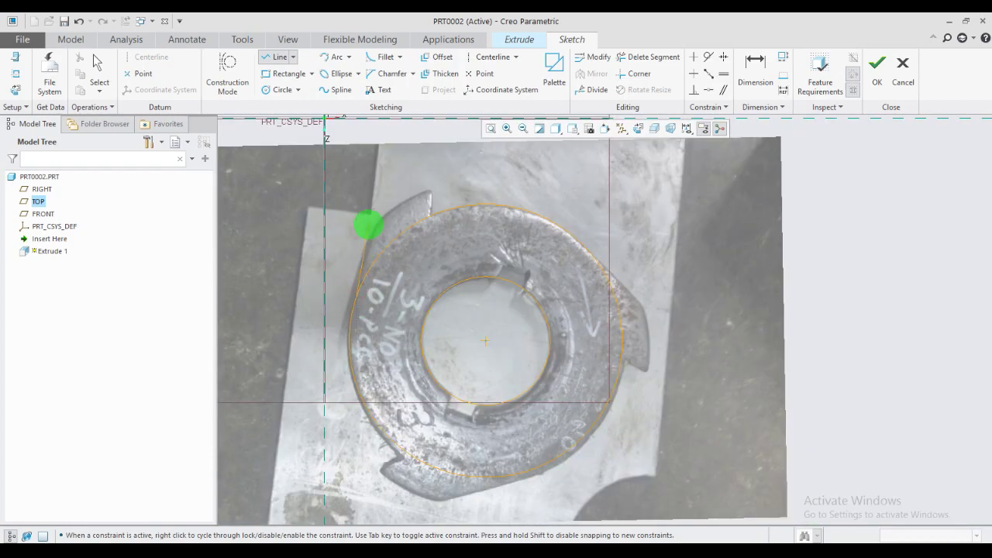
pyautogui.click(374, 227)
pyautogui.scroll(2, 369, 228)
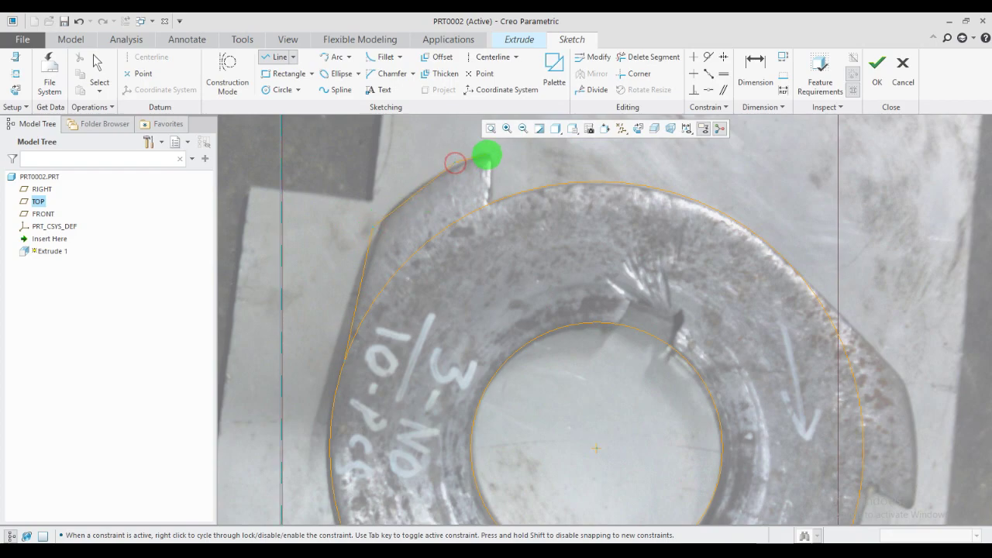
pyautogui.click(490, 156)
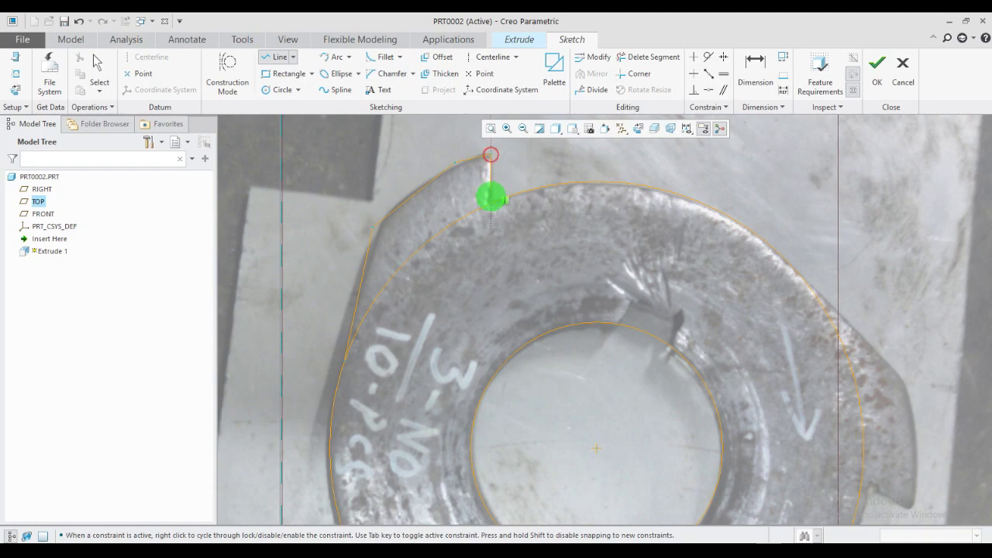
pyautogui.click(488, 202)
pyautogui.middleClick(527, 190)
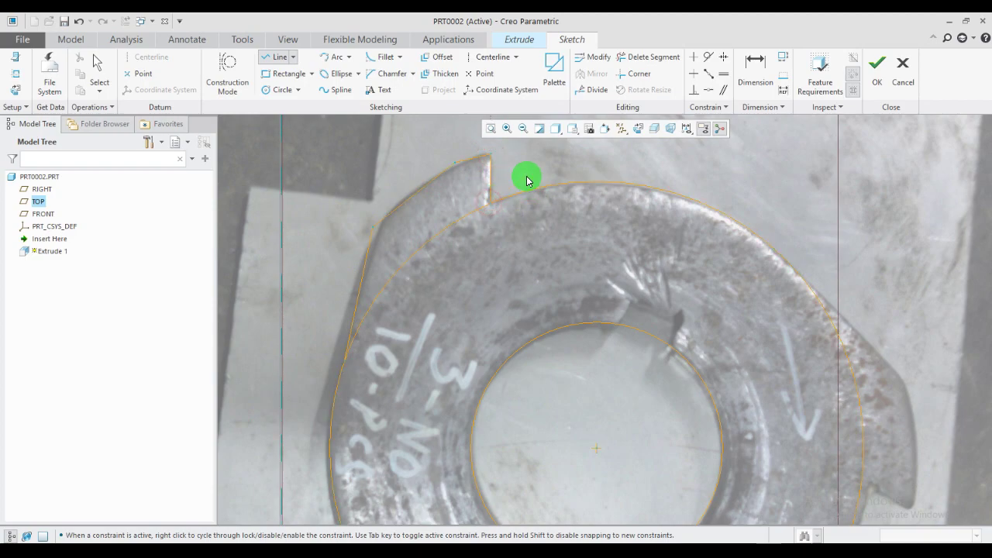
# - Trace the right tab with a chain of lines from the outer circle around its edges
pyautogui.scroll(-1, 390, 178)
pyautogui.scroll(-1, 390, 177)
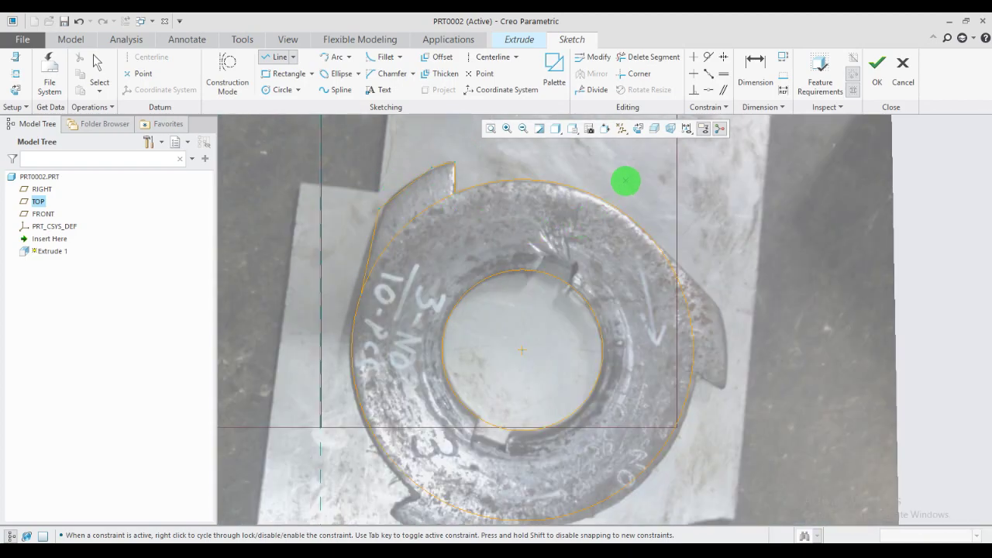
pyautogui.scroll(2, 713, 286)
pyautogui.scroll(-1, 698, 259)
pyautogui.scroll(1, 682, 252)
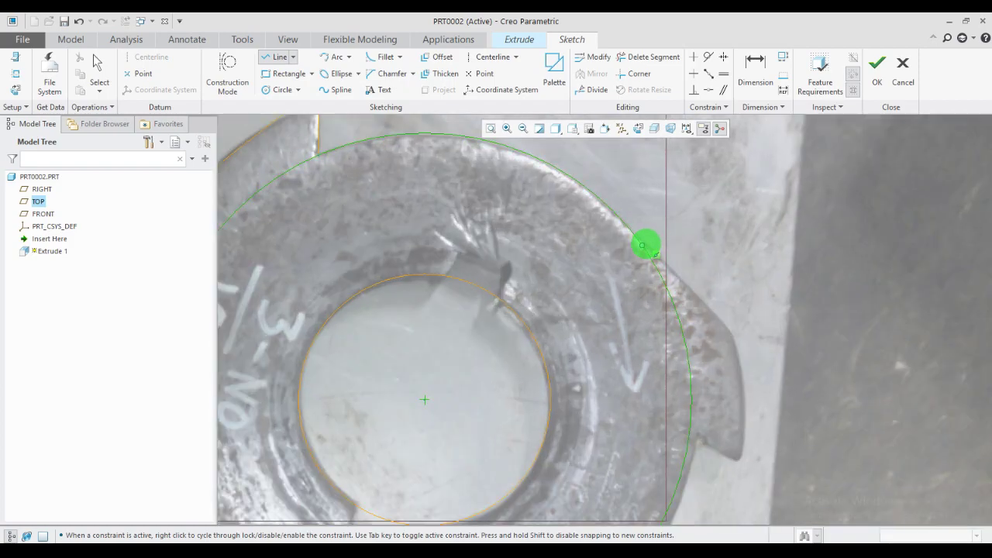
pyautogui.click(636, 237)
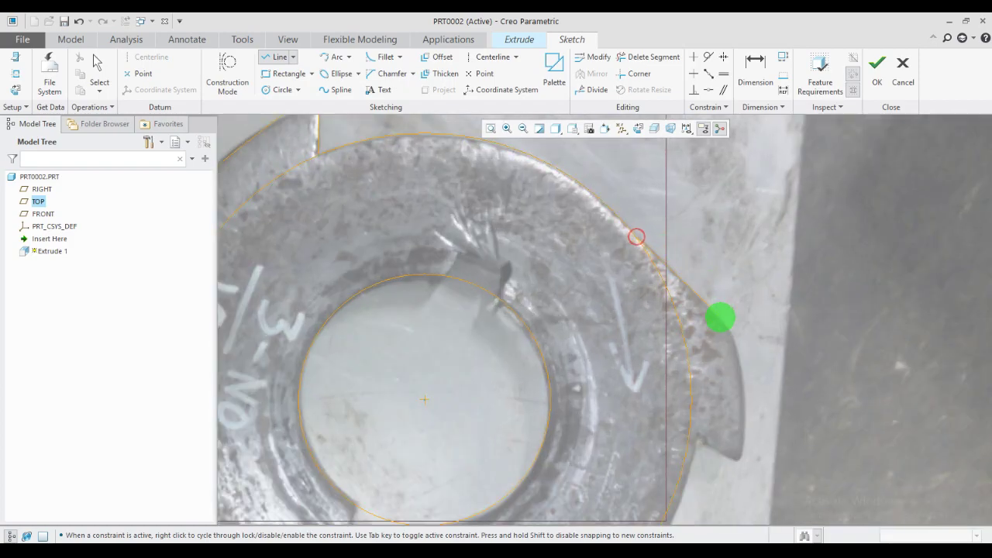
pyautogui.click(726, 326)
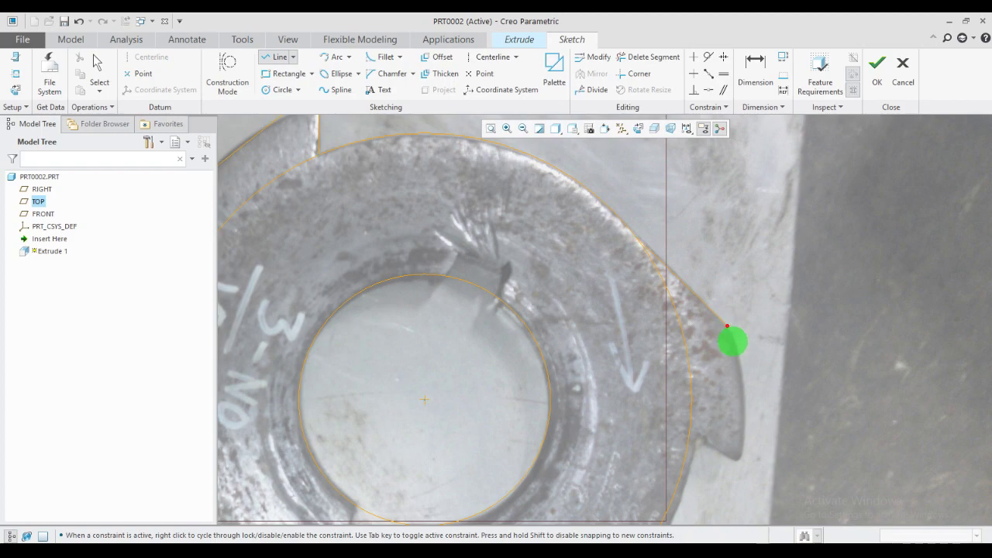
pyautogui.click(745, 408)
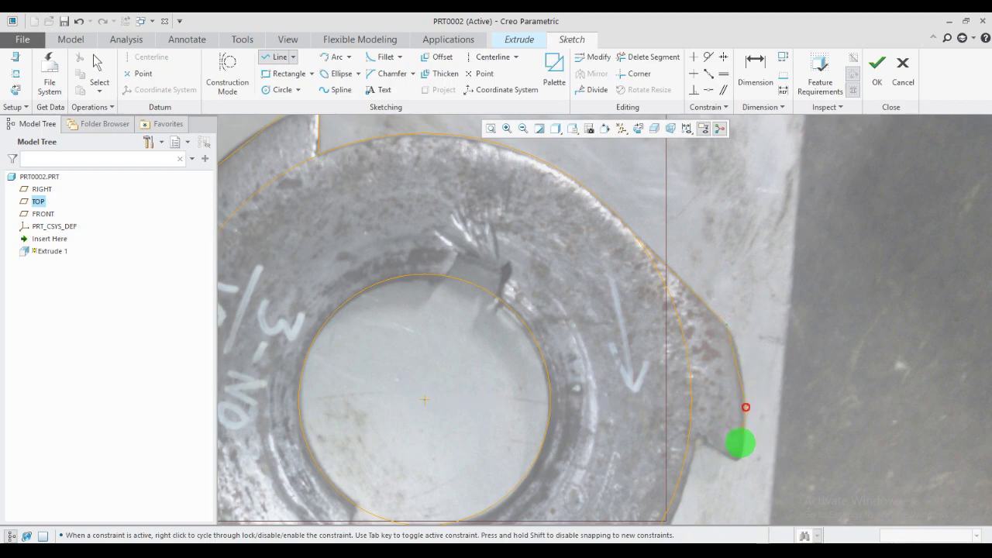
pyautogui.click(738, 460)
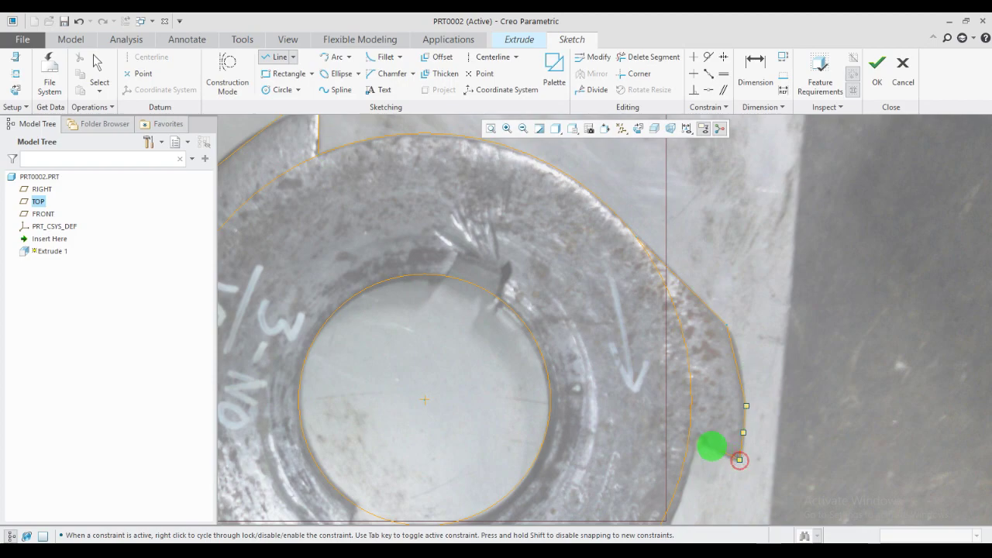
pyautogui.click(691, 433)
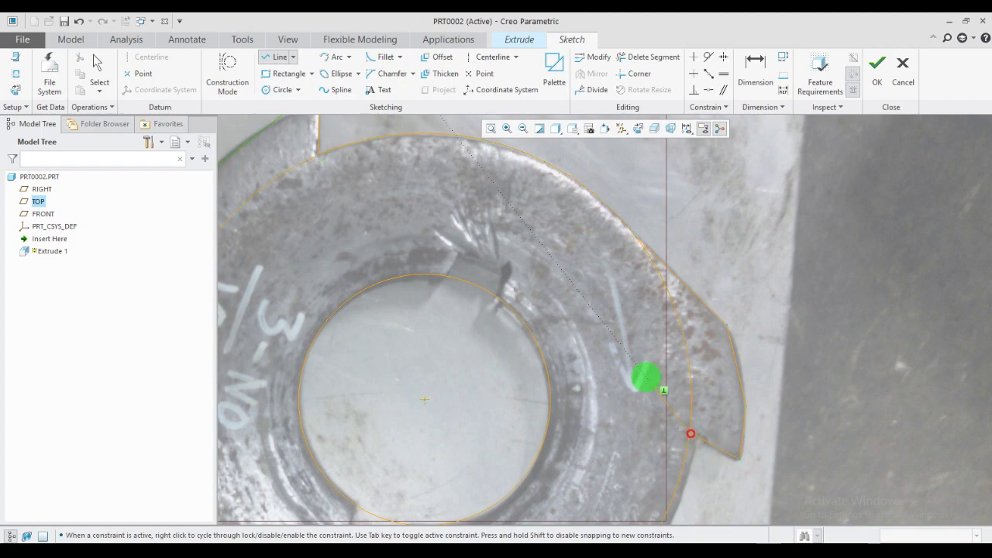
pyautogui.scroll(2, 629, 199)
pyautogui.scroll(-4, 629, 199)
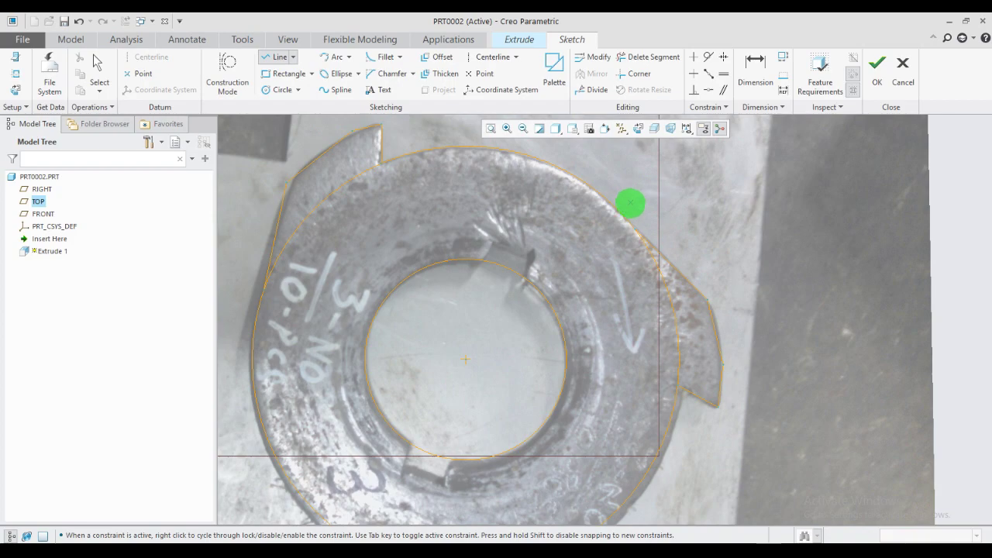
pyautogui.scroll(-2, 519, 416)
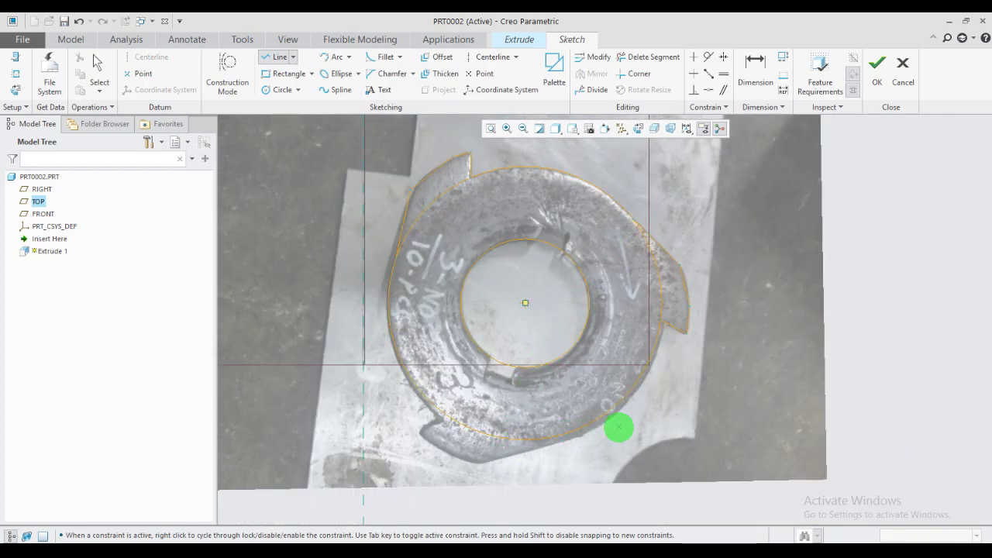
# - Draw two lines tangent to the outer circle meeting at the lower-left tab's corner
pyautogui.click(589, 425)
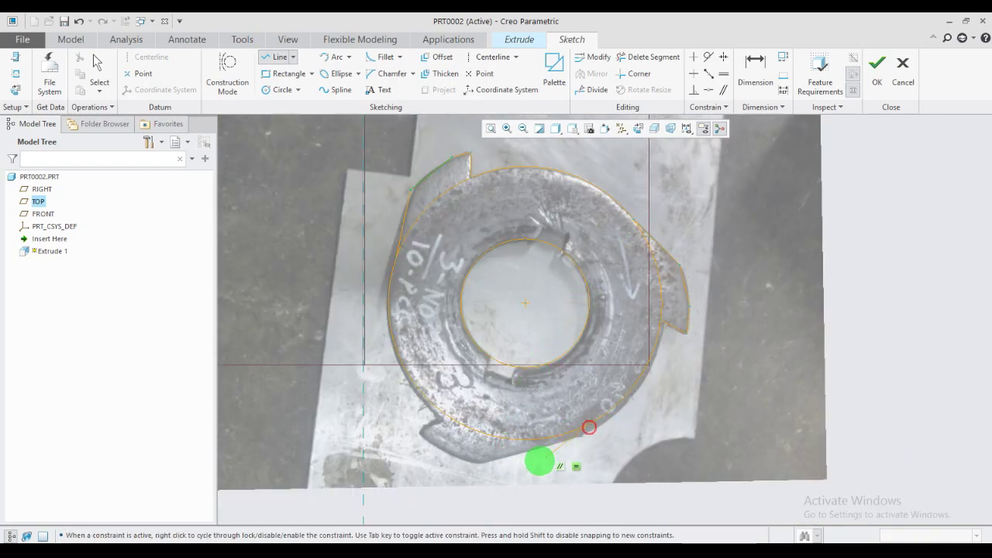
pyautogui.scroll(-1, 485, 462)
pyautogui.scroll(2, 496, 460)
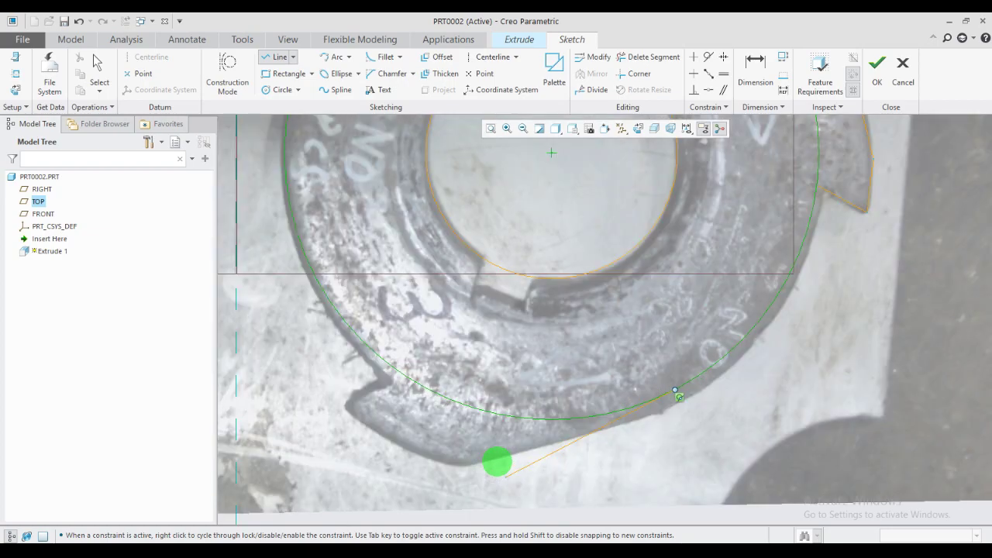
pyautogui.scroll(-1, 484, 460)
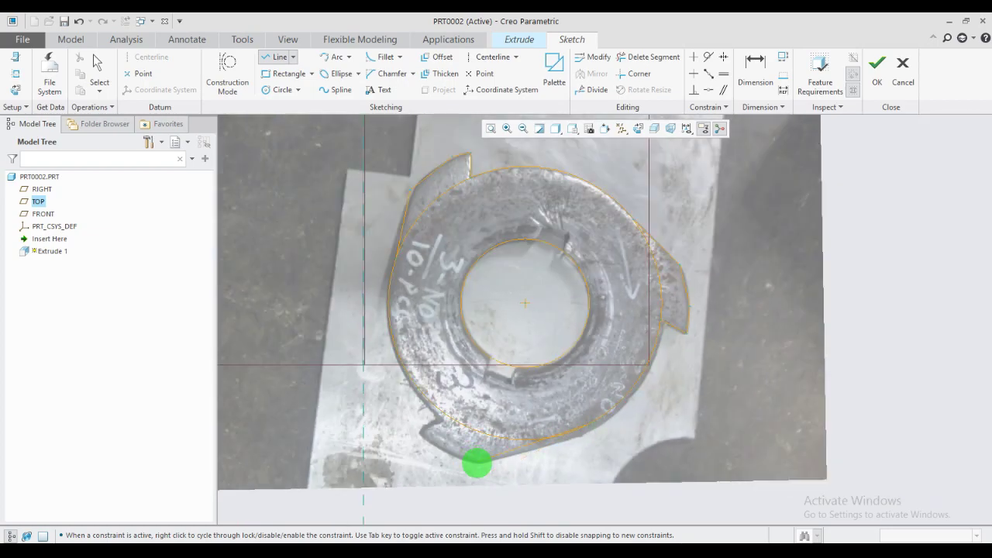
pyautogui.scroll(1, 476, 464)
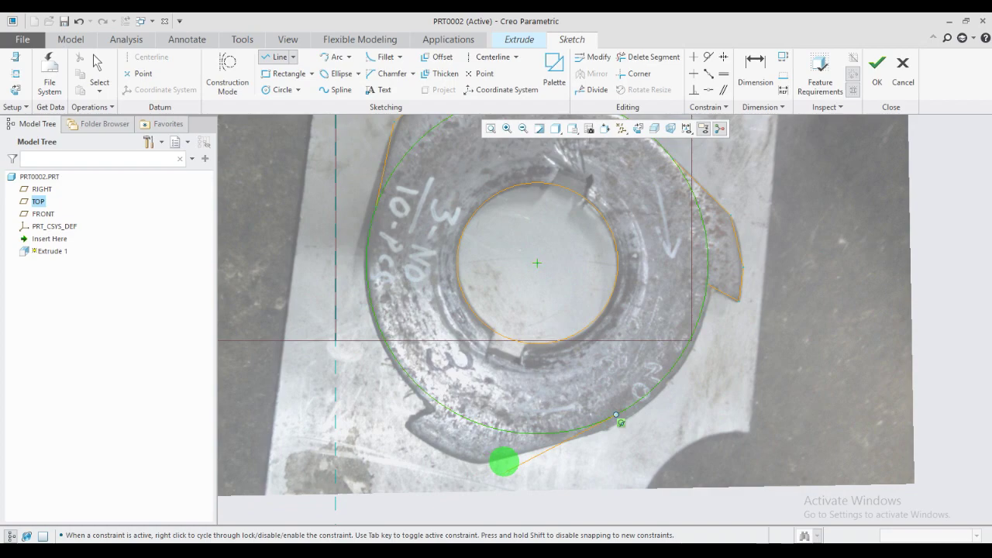
pyautogui.click(480, 461)
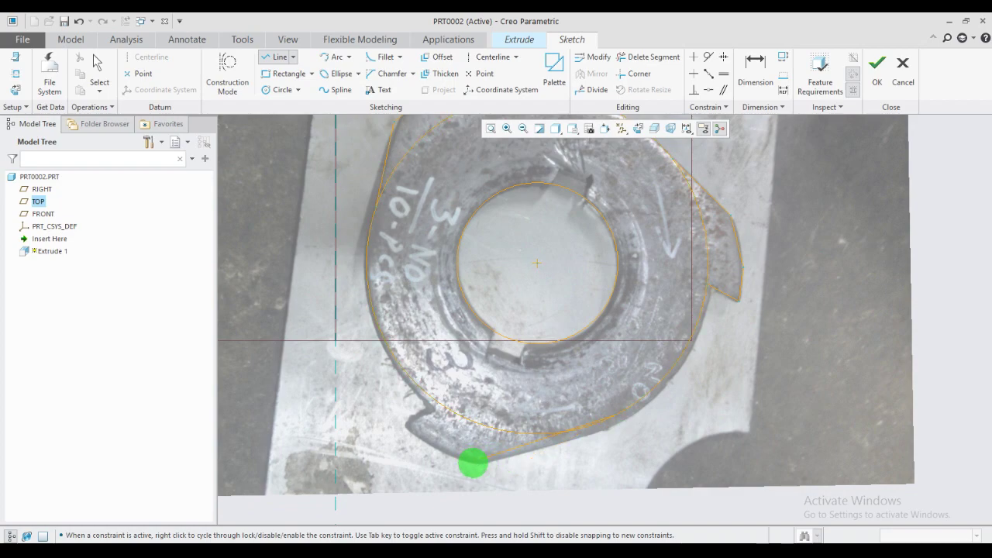
pyautogui.click(472, 463)
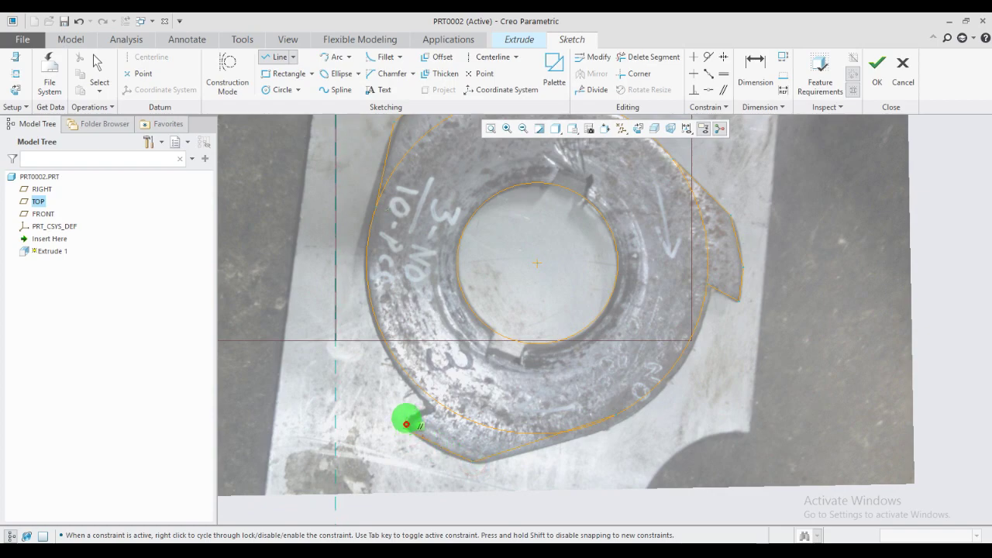
pyautogui.click(406, 424)
# - Discard a stray extra line and end the Line tool to review the sketch
pyautogui.click(429, 402)
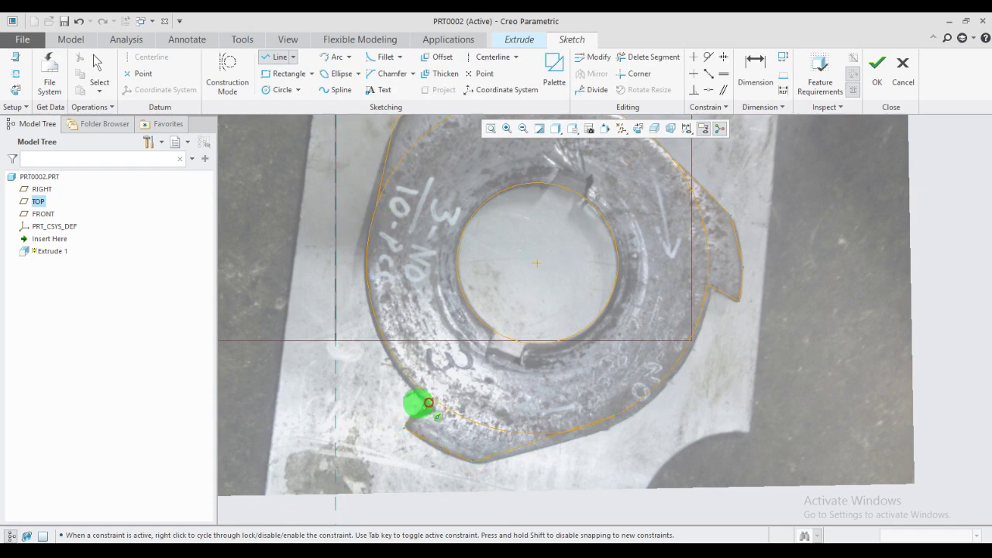
pyautogui.middleClick(403, 397)
pyautogui.scroll(2, 371, 392)
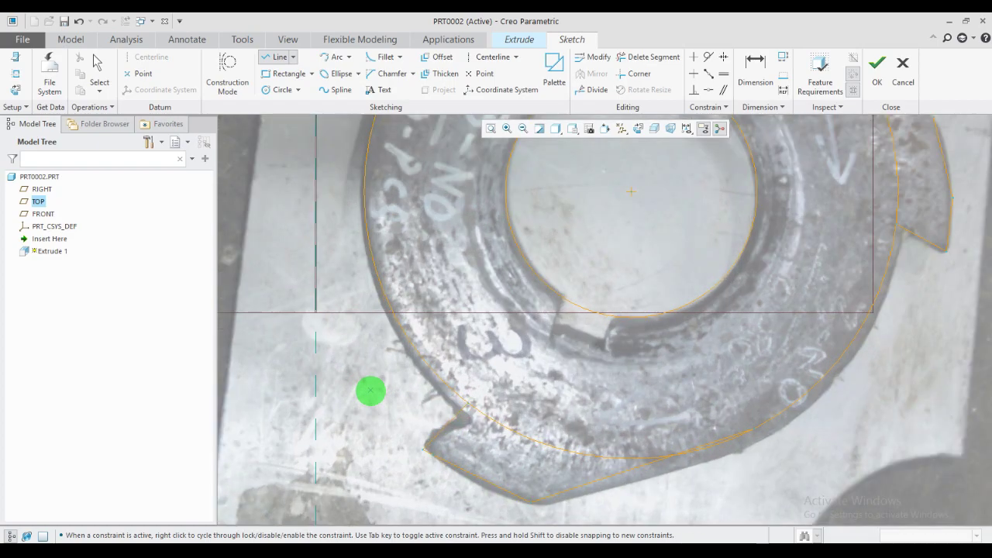
pyautogui.scroll(-3, 371, 391)
pyautogui.scroll(-2, 371, 391)
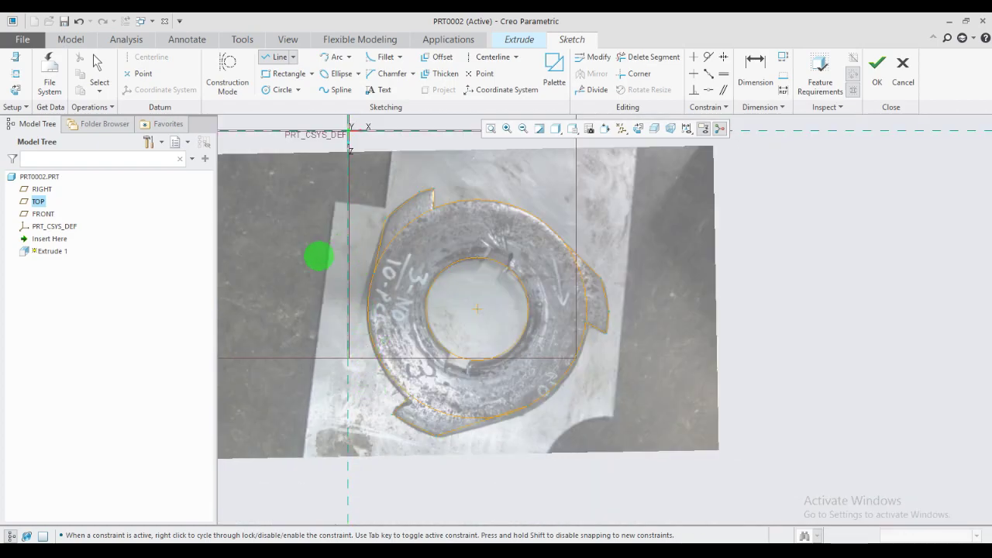
pyautogui.middleClick(321, 257)
pyautogui.scroll(1, 438, 248)
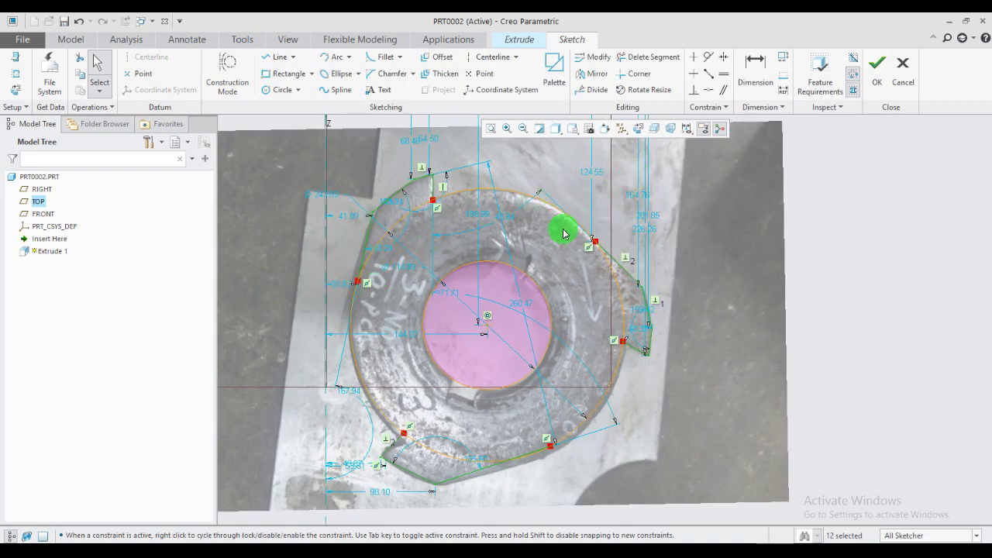
# - Trim the excess outer-circle arcs at the upper-left and bottom-left tabs
pyautogui.scroll(-1, 565, 228)
pyautogui.scroll(2, 565, 227)
pyautogui.scroll(-2, 587, 183)
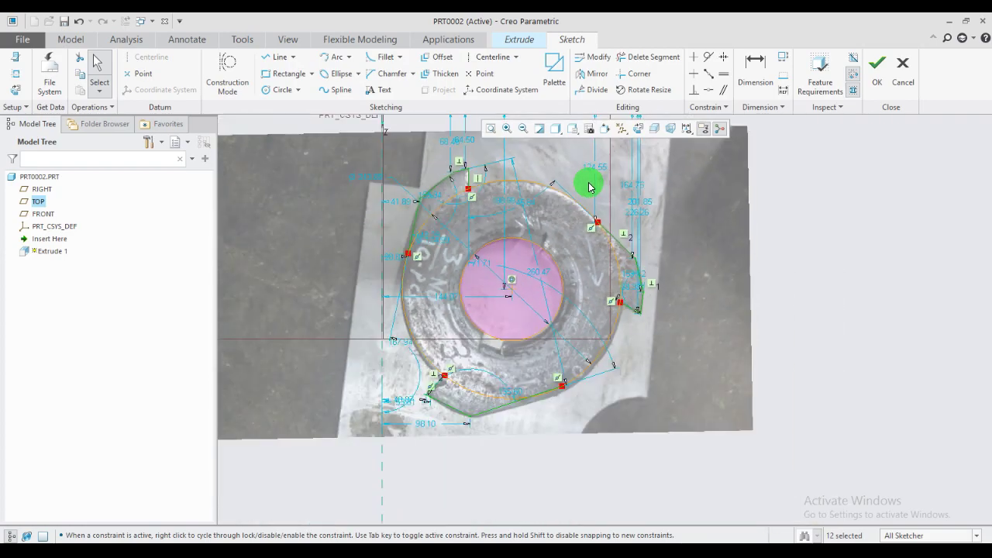
pyautogui.click(629, 65)
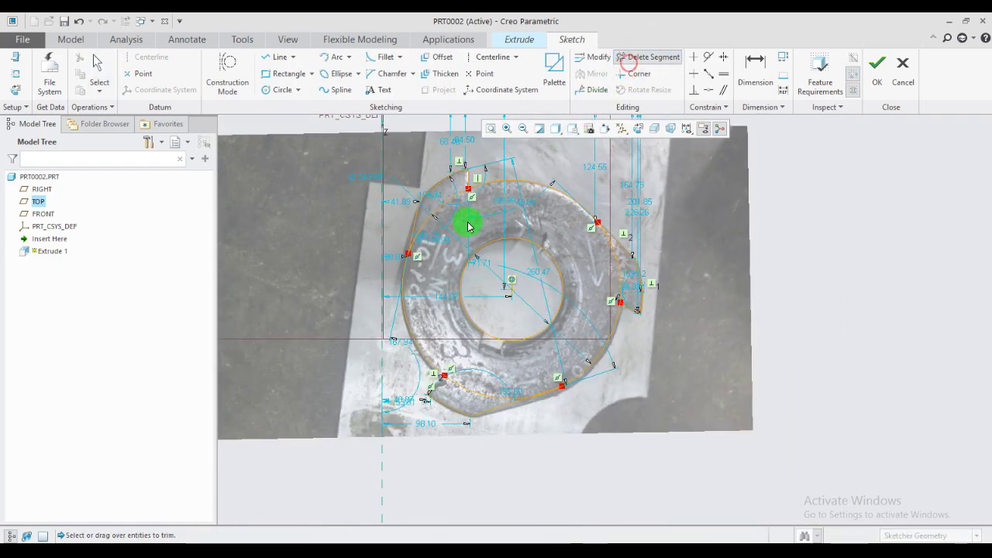
pyautogui.moveTo(446, 214); pyautogui.dragTo(448, 241)
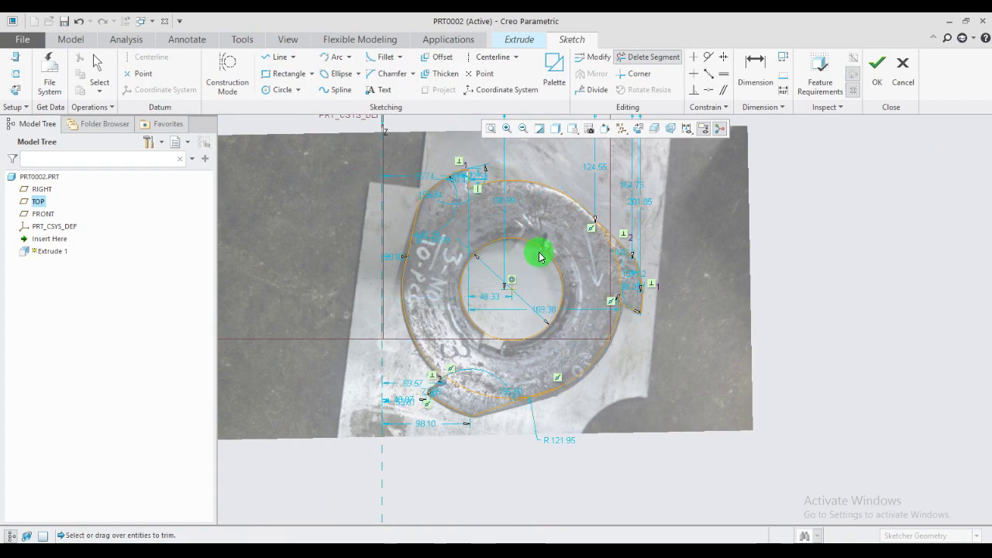
pyautogui.scroll(3, 589, 268)
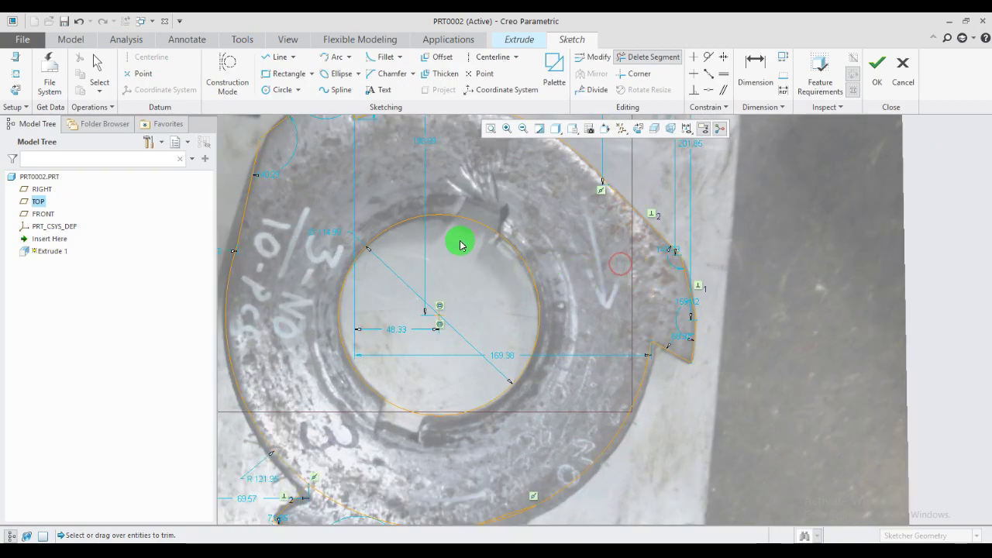
pyautogui.scroll(-2, 458, 241)
pyautogui.moveTo(403, 398)
pyautogui.mouseDown()
pyautogui.moveTo(388, 414)
pyautogui.moveTo(413, 355)
pyautogui.mouseUp()
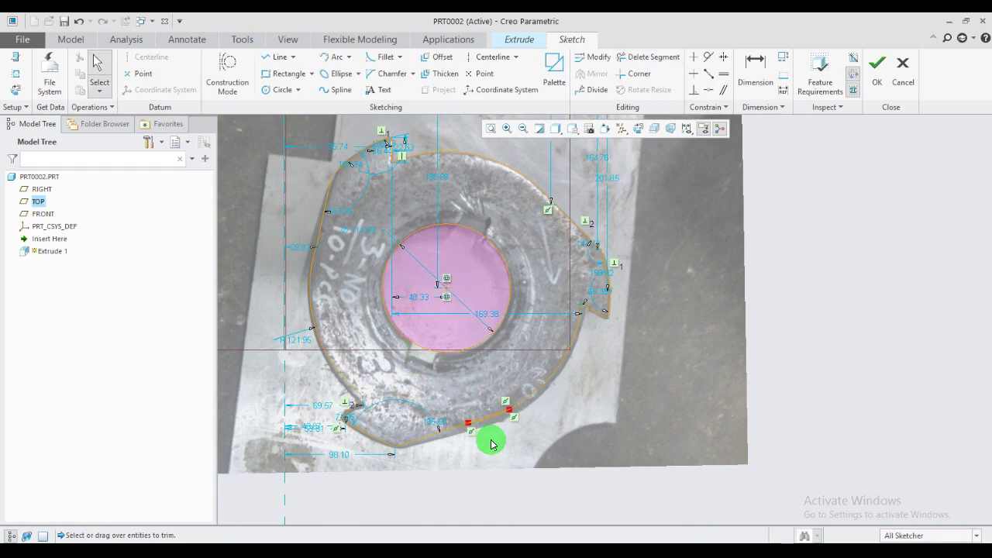
pyautogui.scroll(1, 491, 434)
pyautogui.scroll(1, 490, 427)
pyautogui.scroll(1, 486, 418)
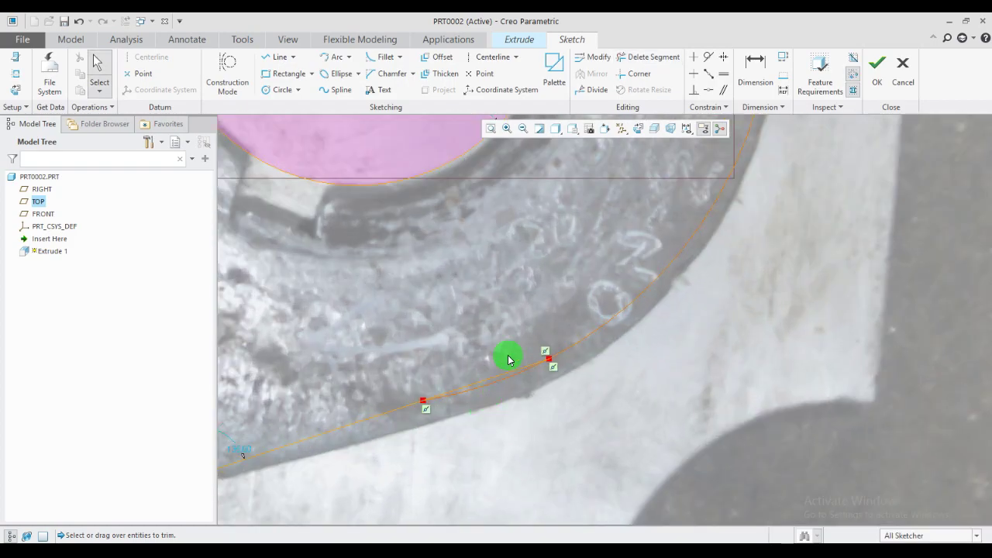
# - Trim the remaining short arc piece along the lower edge to close the profile
pyautogui.click(640, 56)
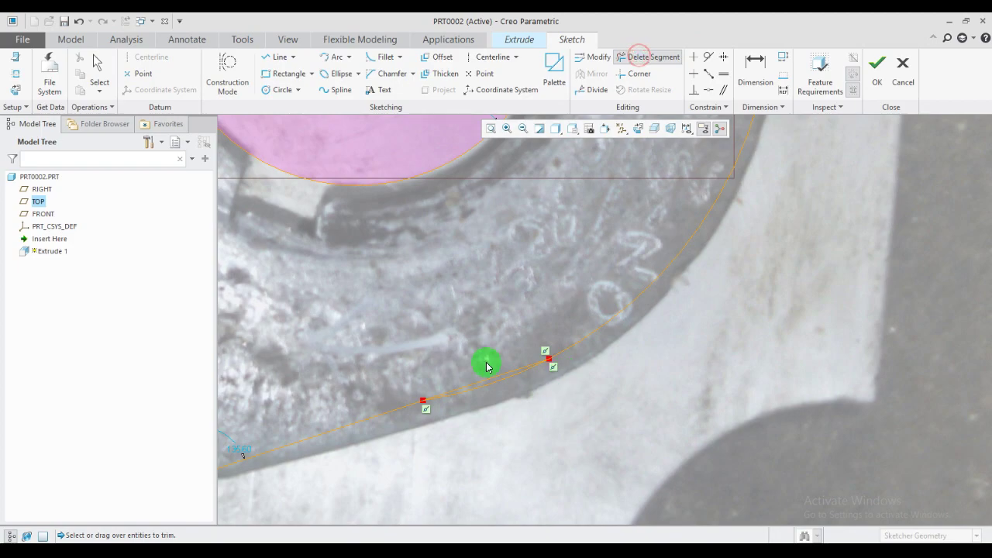
pyautogui.moveTo(487, 363); pyautogui.dragTo(490, 373)
pyautogui.scroll(-1, 474, 324)
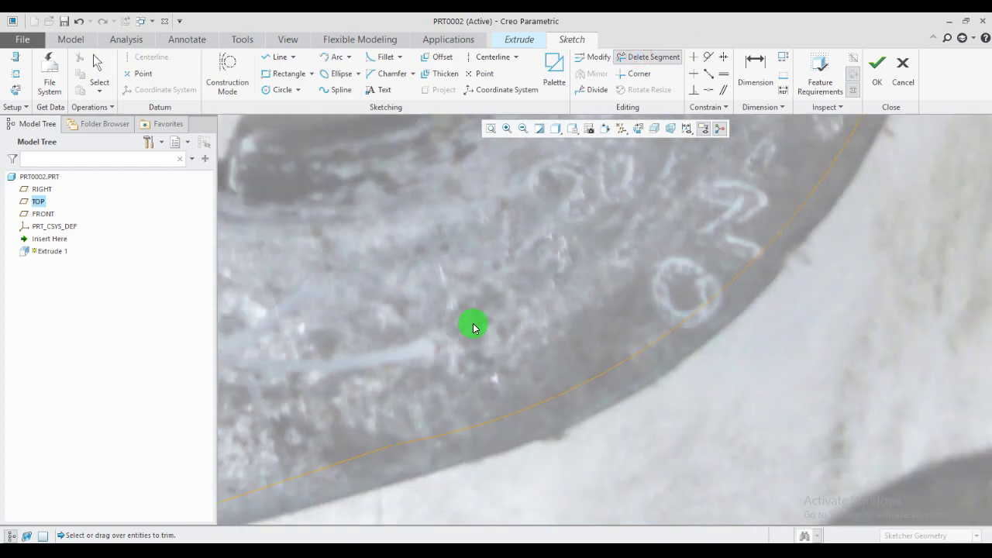
pyautogui.scroll(-2, 473, 323)
pyautogui.scroll(-3, 638, 282)
pyautogui.middleClick(639, 283)
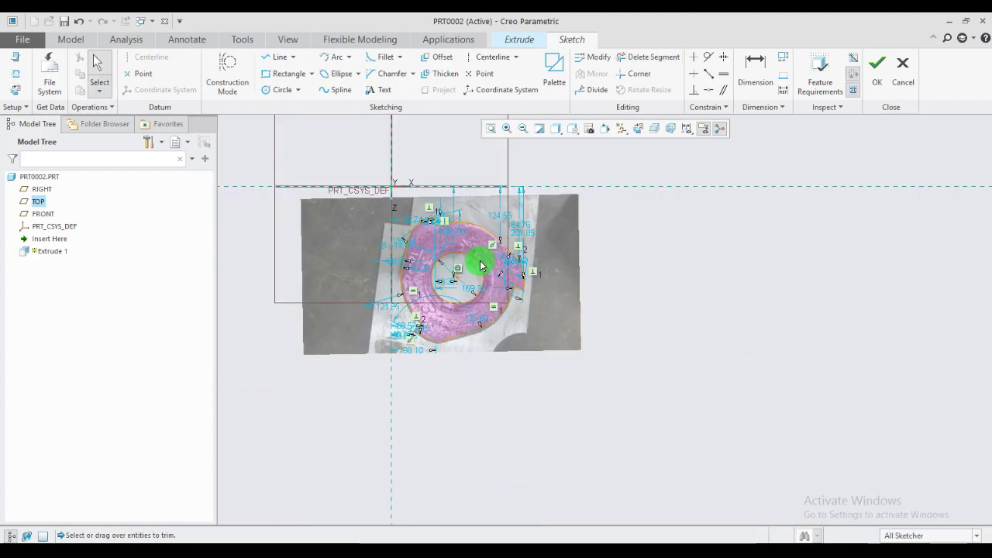
# - Accept the outline sketch and set the extrusion depth to about 98.40
pyautogui.click(872, 70)
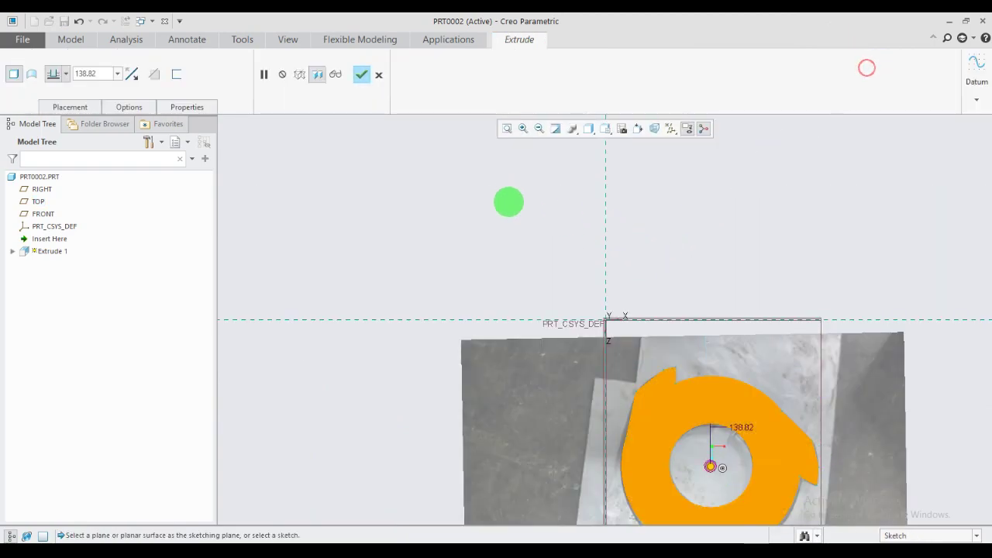
pyautogui.scroll(-3, 504, 200)
pyautogui.moveTo(565, 272)
pyautogui.mouseDown(button='middle')
pyautogui.moveTo(583, 249)
pyautogui.moveTo(571, 224)
pyautogui.moveTo(596, 273)
pyautogui.mouseUp(button='middle')
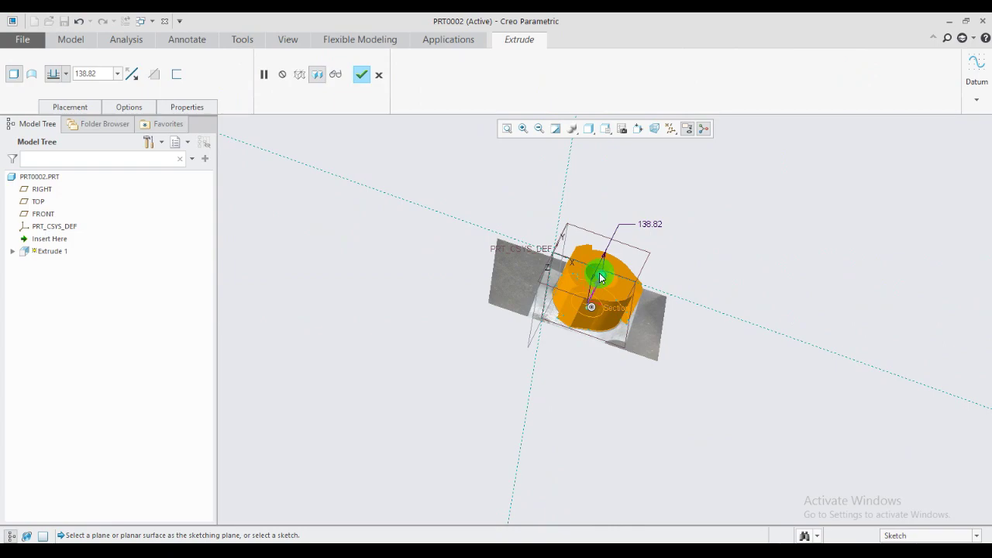
pyautogui.moveTo(599, 273); pyautogui.dragTo(610, 290)
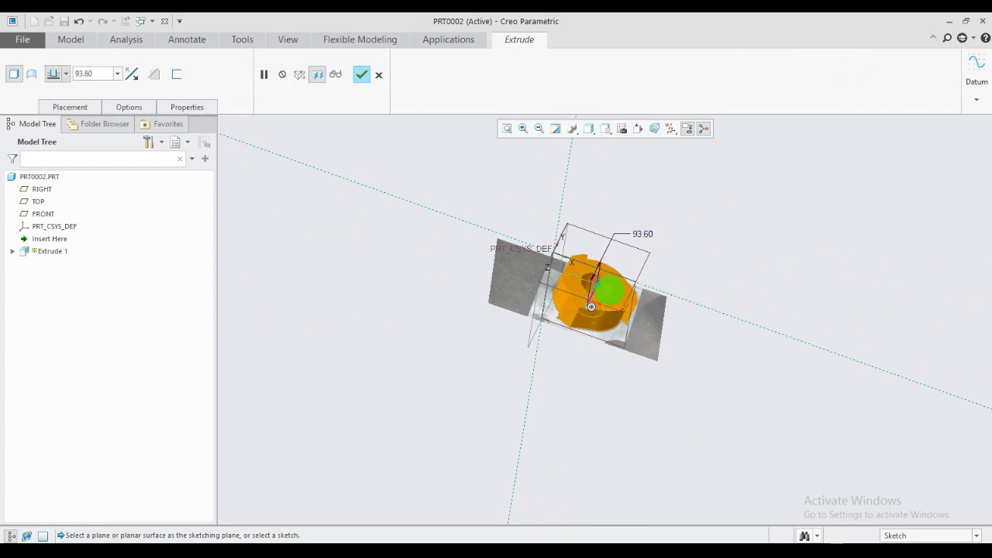
pyautogui.moveTo(596, 298)
pyautogui.mouseDown(button='middle')
pyautogui.moveTo(482, 295)
pyautogui.moveTo(537, 299)
pyautogui.moveTo(576, 284)
pyautogui.mouseUp(button='middle')
pyautogui.scroll(2, 604, 241)
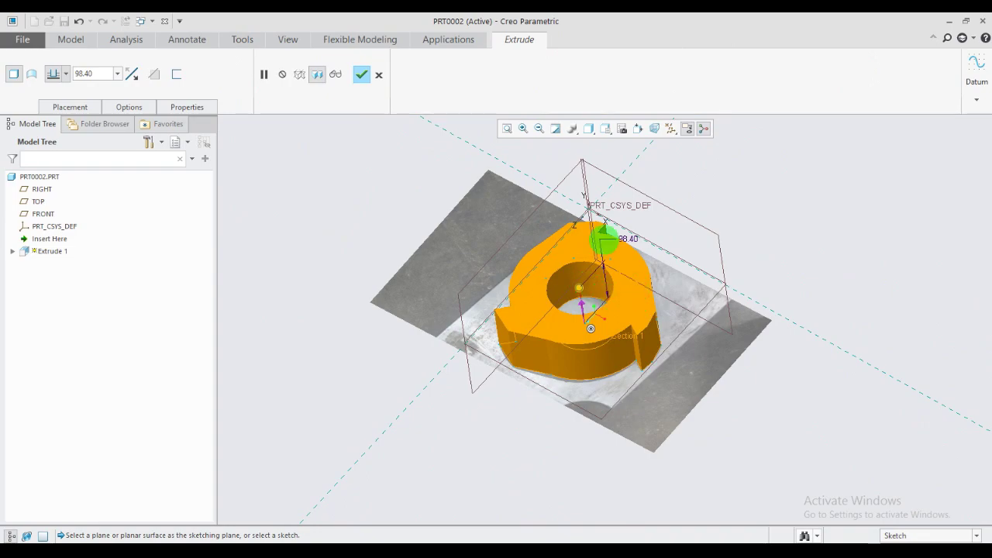
# - Complete Extrude 1 and orbit the solid washer to inspect it
pyautogui.click(359, 75)
pyautogui.moveTo(452, 232)
pyautogui.mouseDown(button='middle')
pyautogui.moveTo(625, 322)
pyautogui.moveTo(479, 279)
pyautogui.moveTo(469, 297)
pyautogui.moveTo(634, 431)
pyautogui.moveTo(591, 430)
pyautogui.moveTo(518, 377)
pyautogui.mouseUp(button='middle')
pyautogui.scroll(1, 479, 279)
pyautogui.scroll(-1, 514, 290)
pyautogui.scroll(-3, 501, 227)
pyautogui.scroll(-3, 522, 281)
pyautogui.scroll(3, 527, 253)
pyautogui.scroll(2, 504, 310)
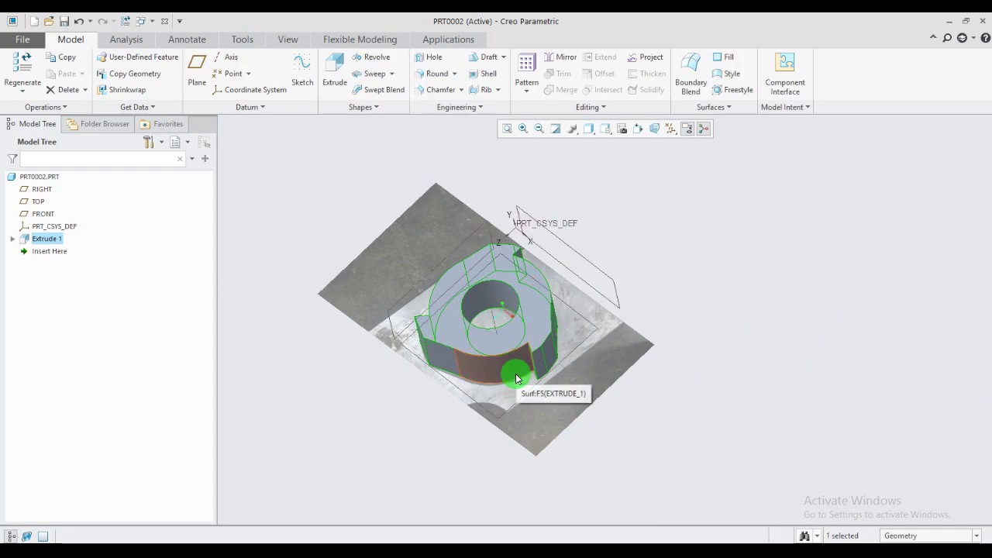